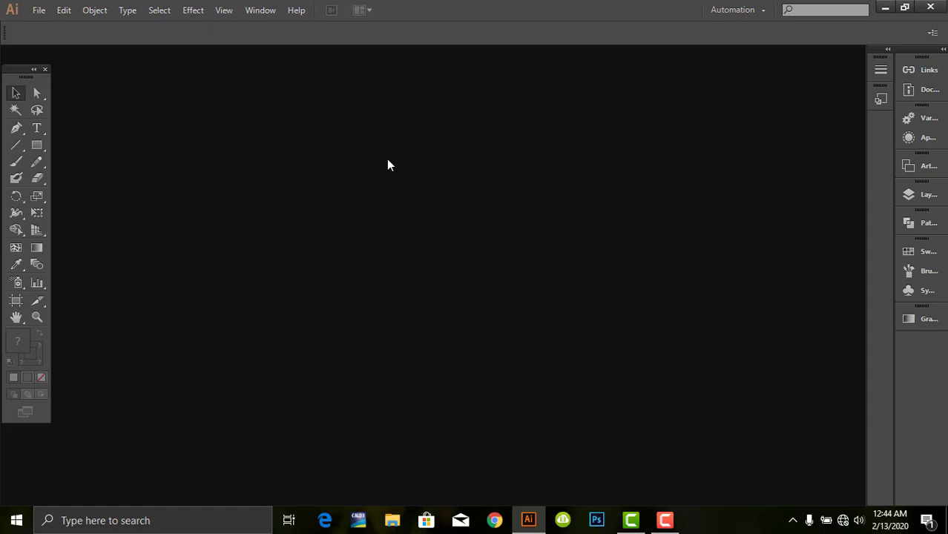
Step: Start a new 2000 × 2000 px document named 'love' with a single blank artboard
click(39, 11)
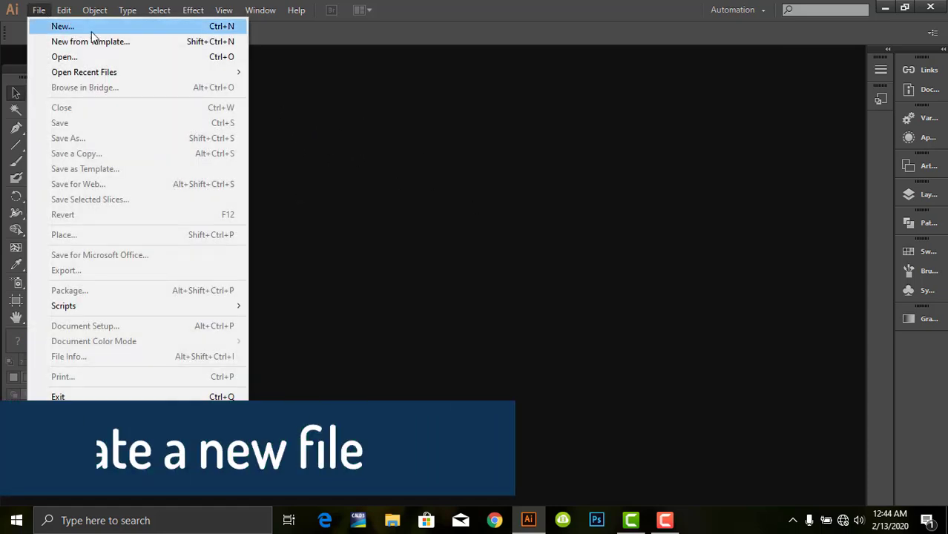
click(92, 30)
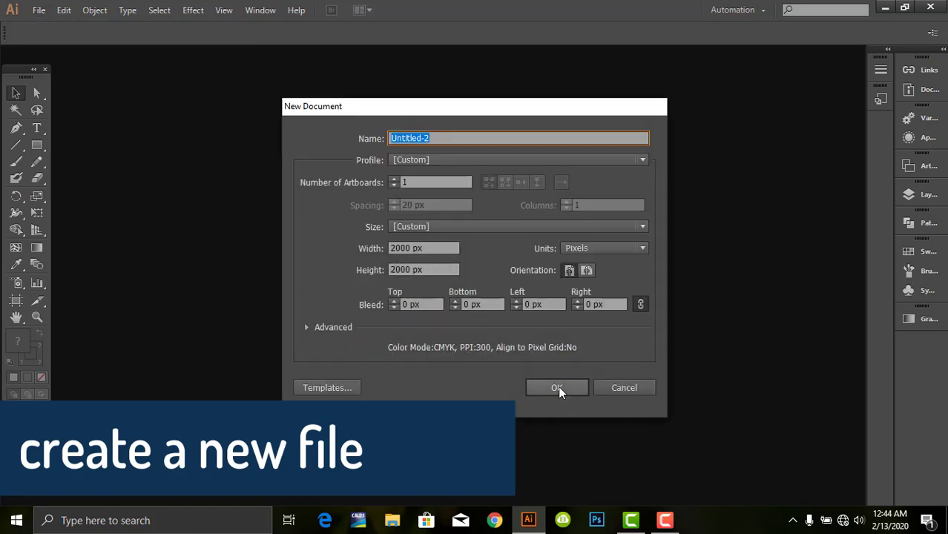
click(460, 137)
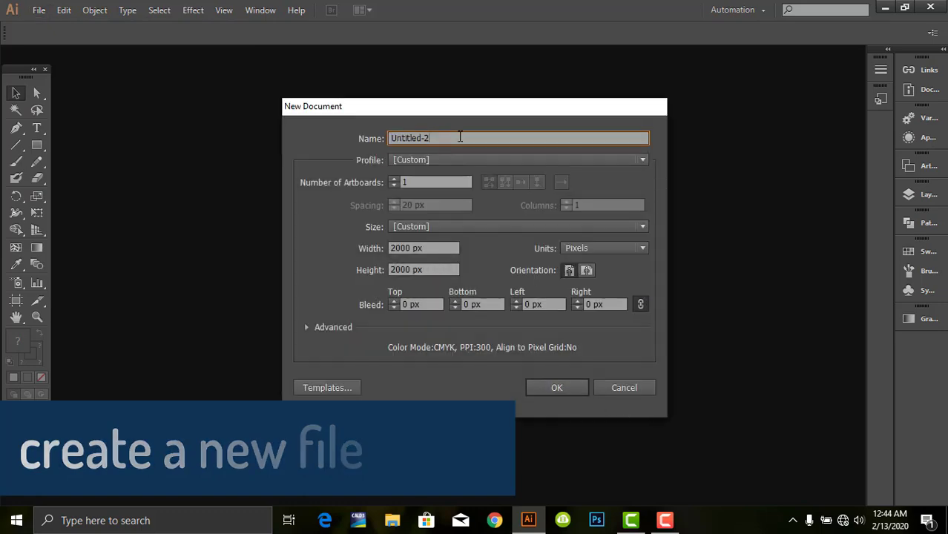
key(BackSpace)
key(BackSpace)
key(BackSpace)
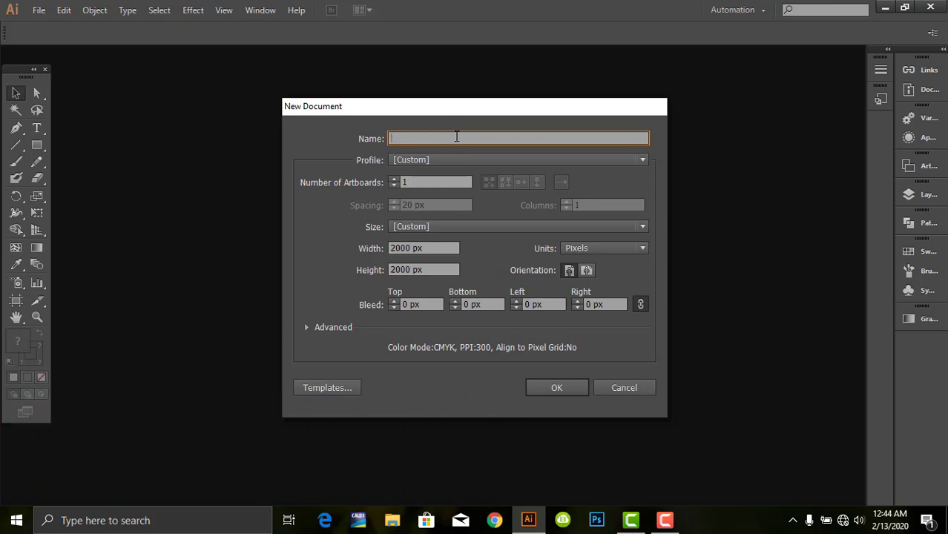
text(love)
click(569, 382)
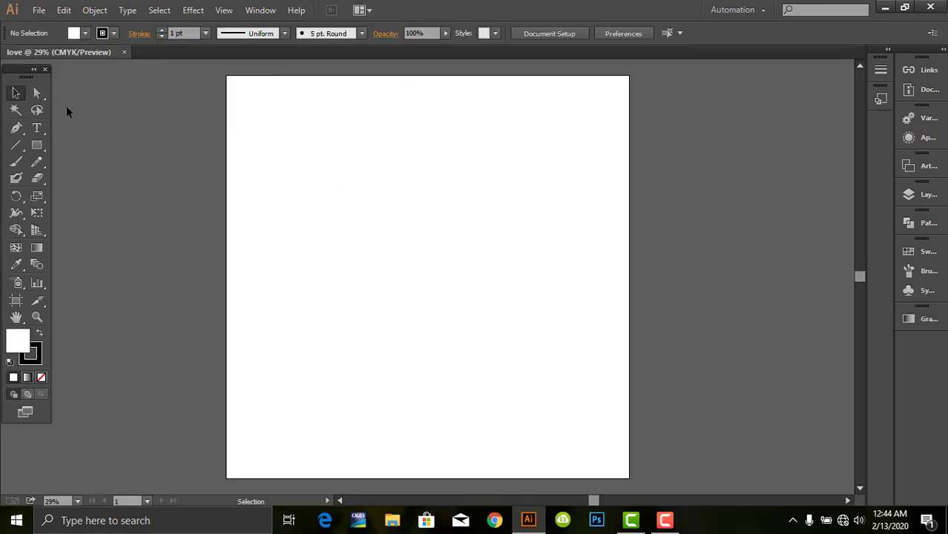
Step: With the Pen tool, draw the curved top lobe of the heart's left half
click(18, 131)
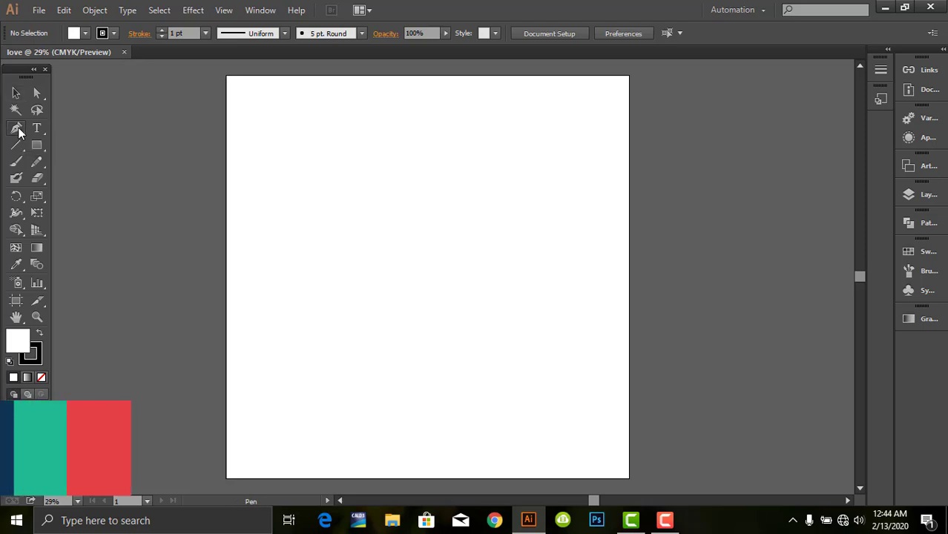
click(18, 130)
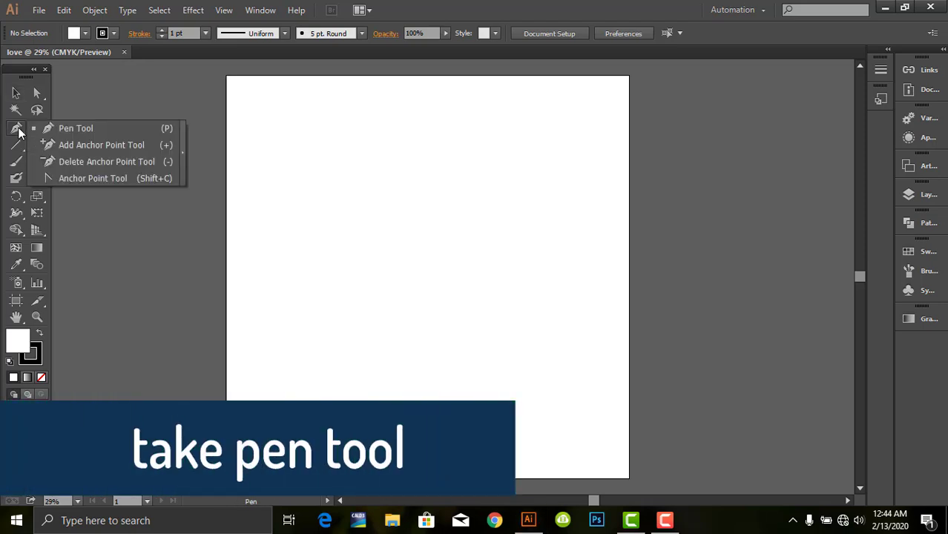
click(52, 128)
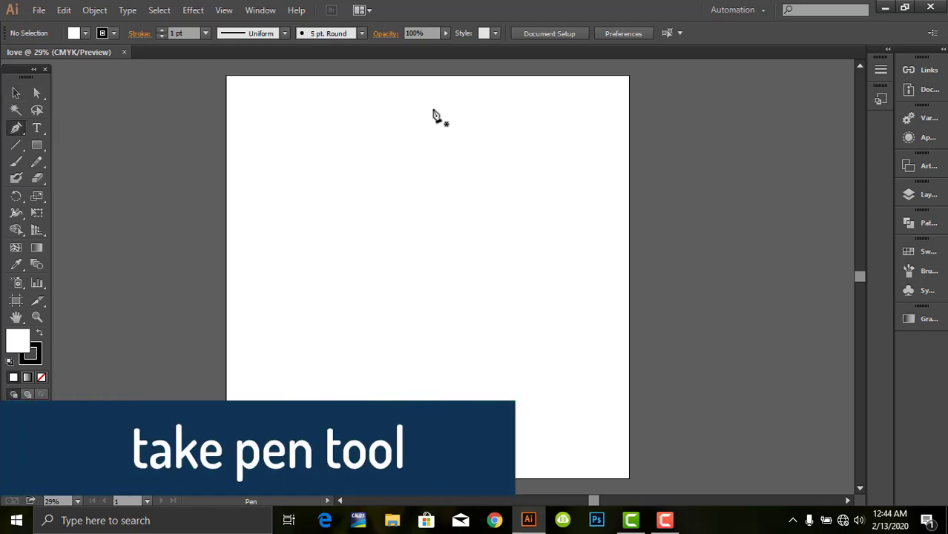
click(415, 174)
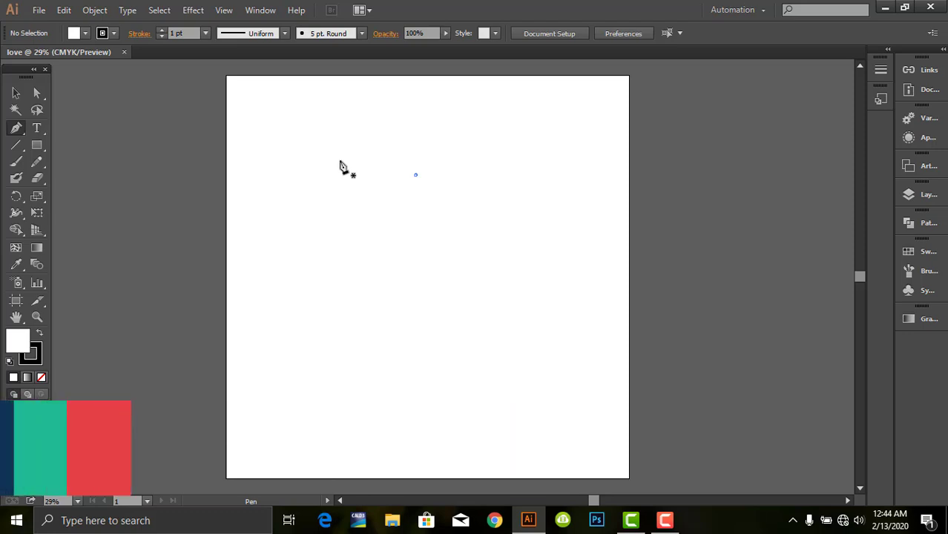
drag(339, 160, 288, 186)
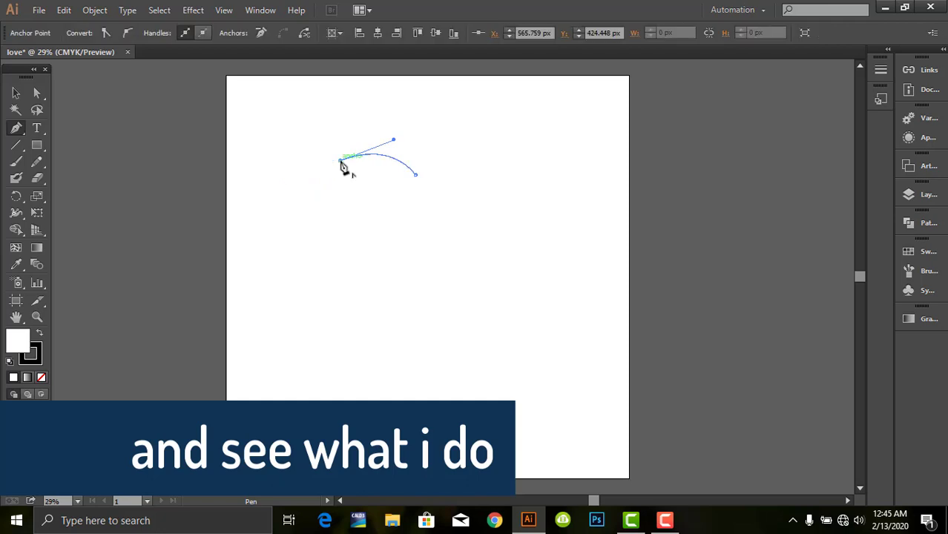
drag(340, 161, 351, 249)
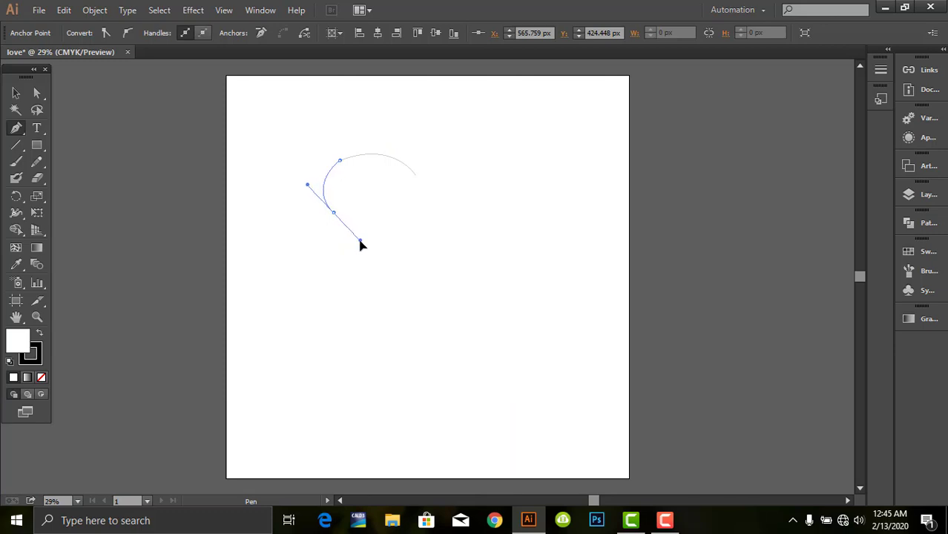
drag(361, 245, 360, 252)
drag(363, 253, 363, 254)
key(ctrl+z)
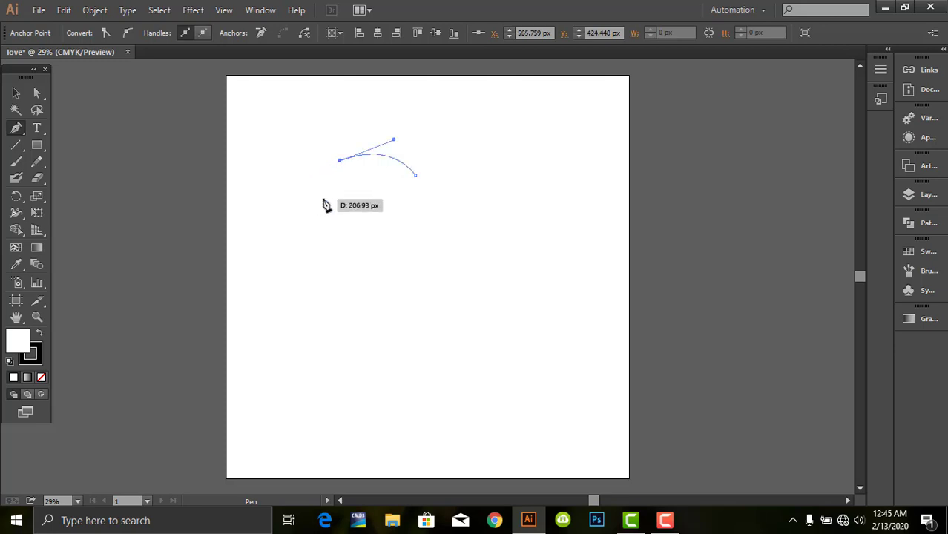
Step: Continue the path down the left side, ending in a straight vertical bottom segment
click(310, 211)
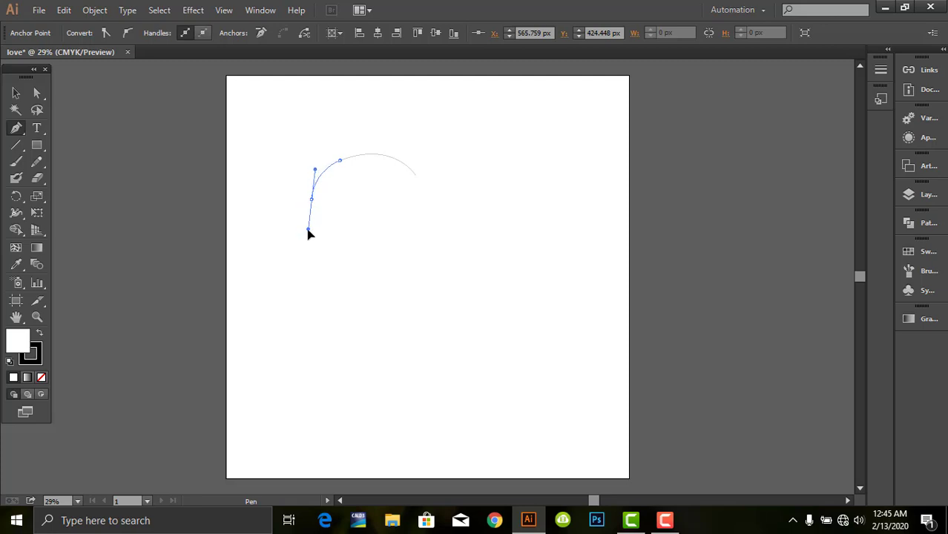
drag(312, 220, 312, 207)
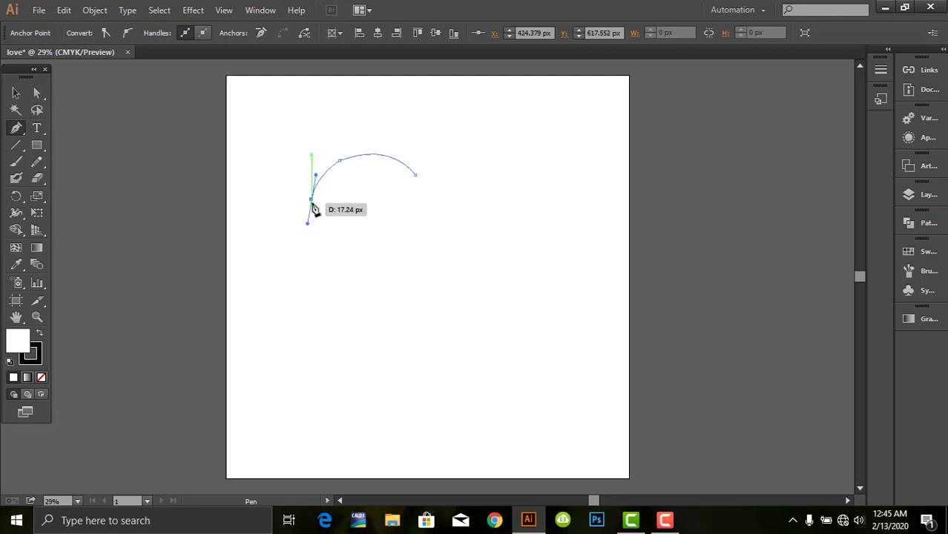
click(332, 245)
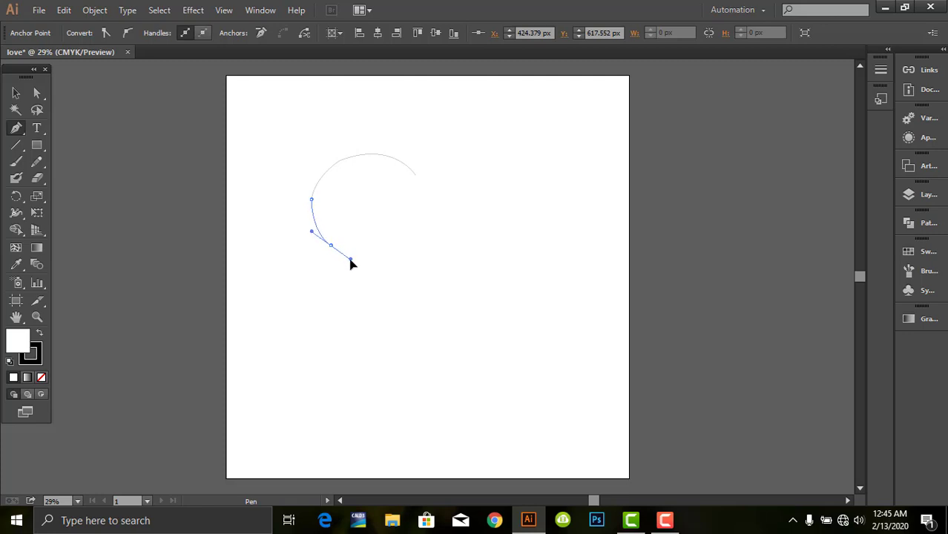
drag(352, 264, 386, 279)
drag(399, 297, 399, 294)
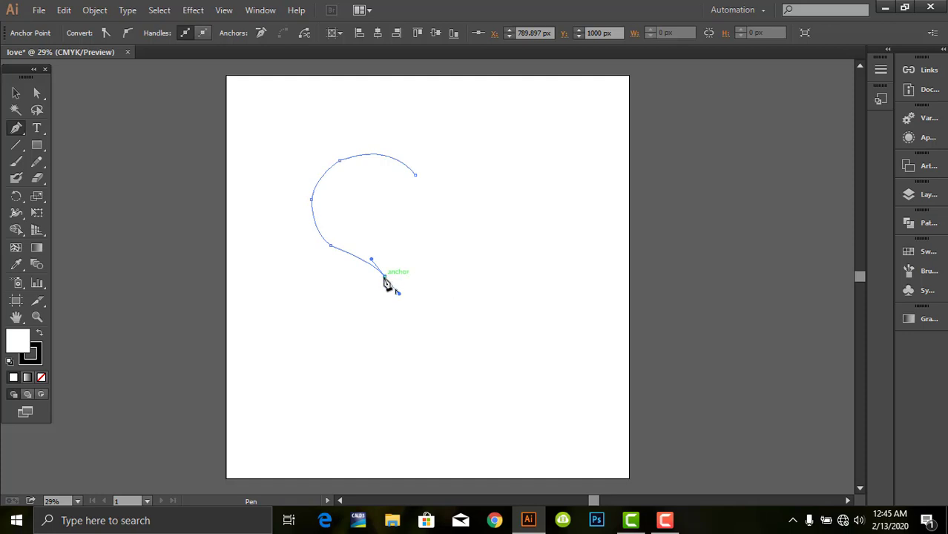
click(385, 278)
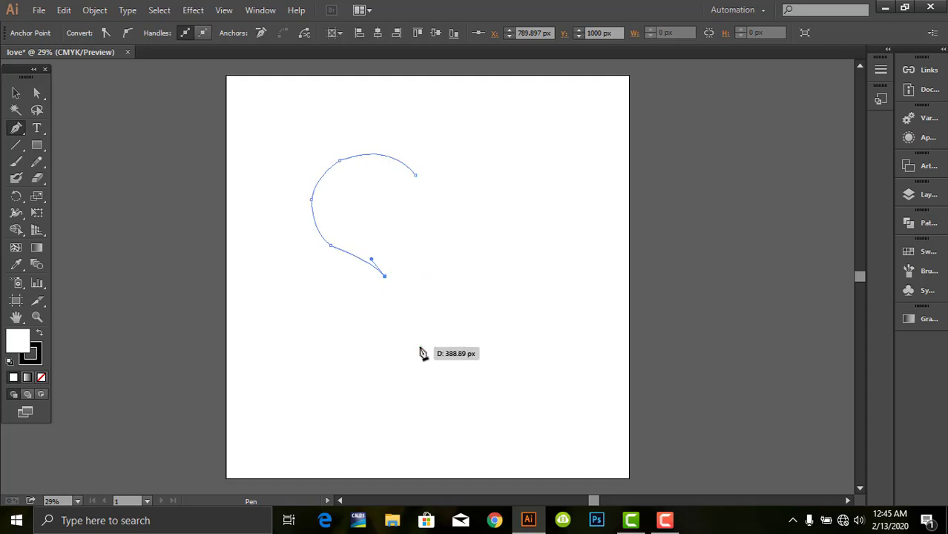
drag(417, 338, 414, 348)
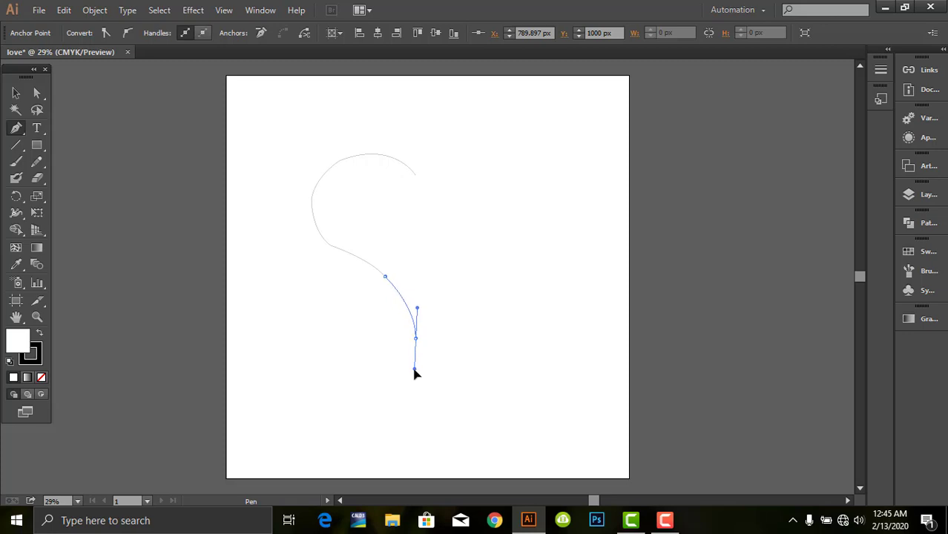
drag(415, 373, 415, 380)
click(15, 92)
Step: Select the half-heart path and give it a solid black fill
click(252, 159)
drag(253, 157, 425, 288)
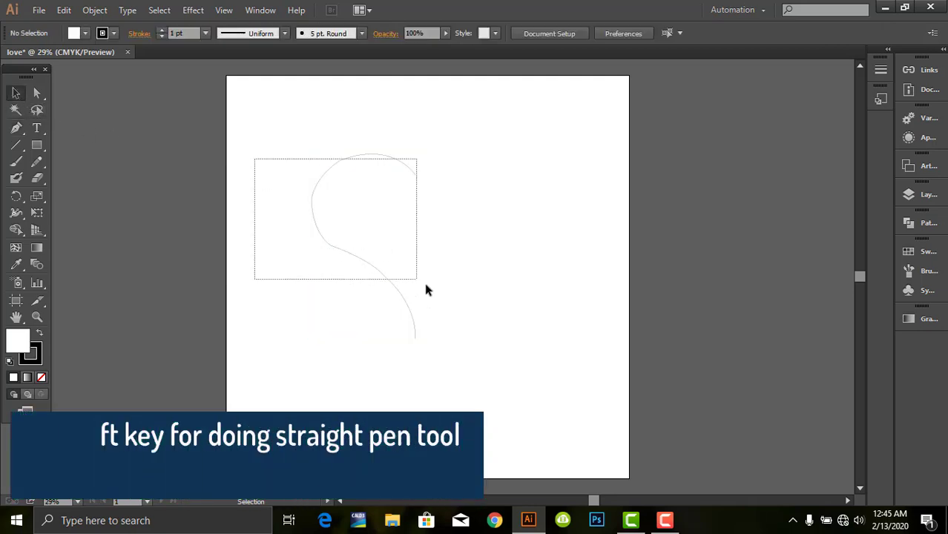
click(41, 336)
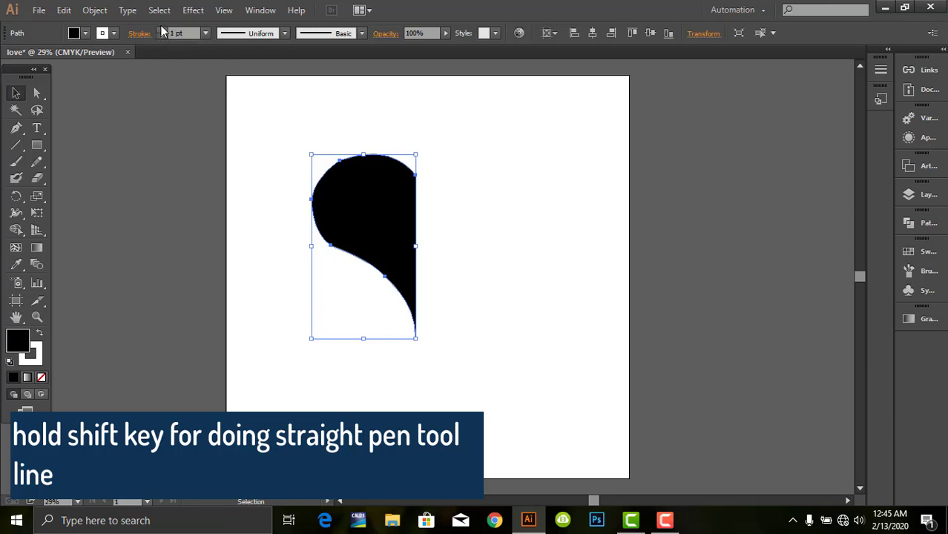
click(592, 209)
click(387, 203)
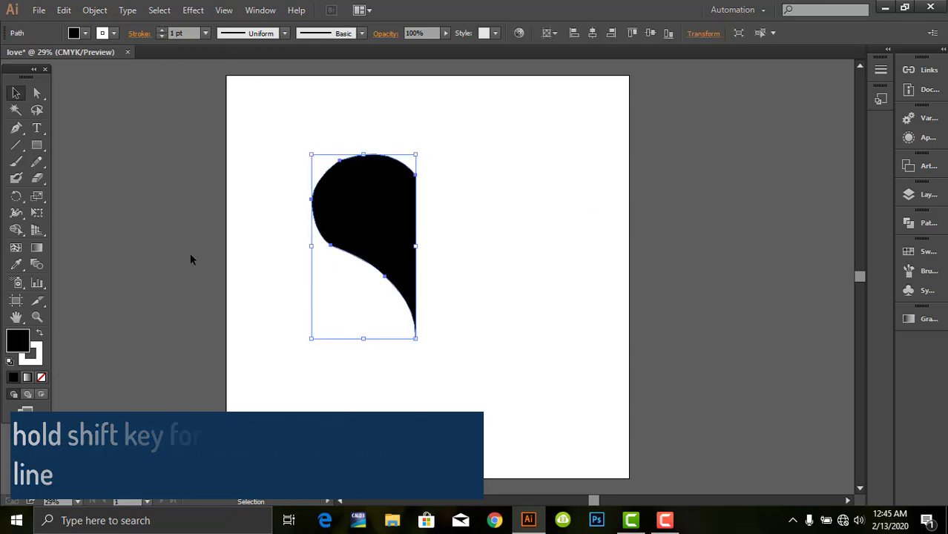
Step: Change the half-heart's fill to pink c43b62 and reselect the shape
double_click(17, 340)
click(195, 333)
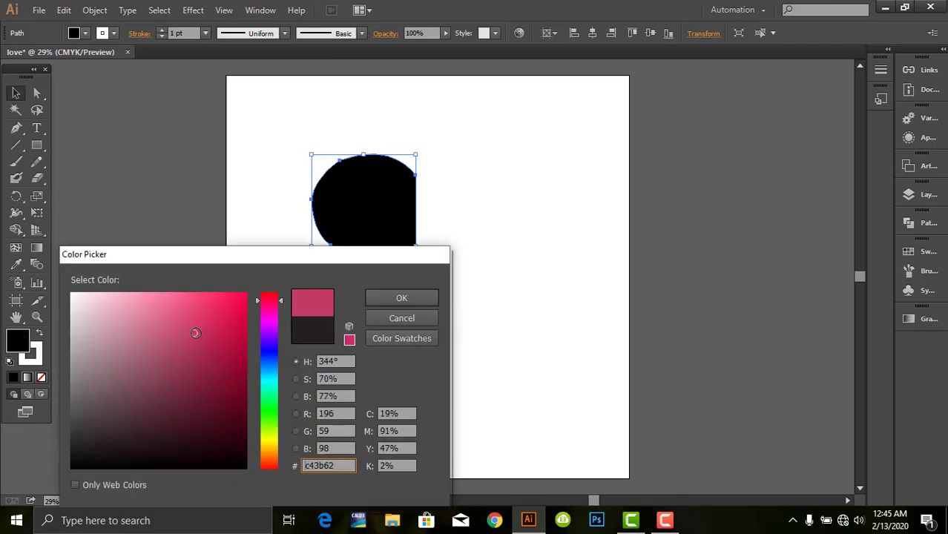
click(402, 298)
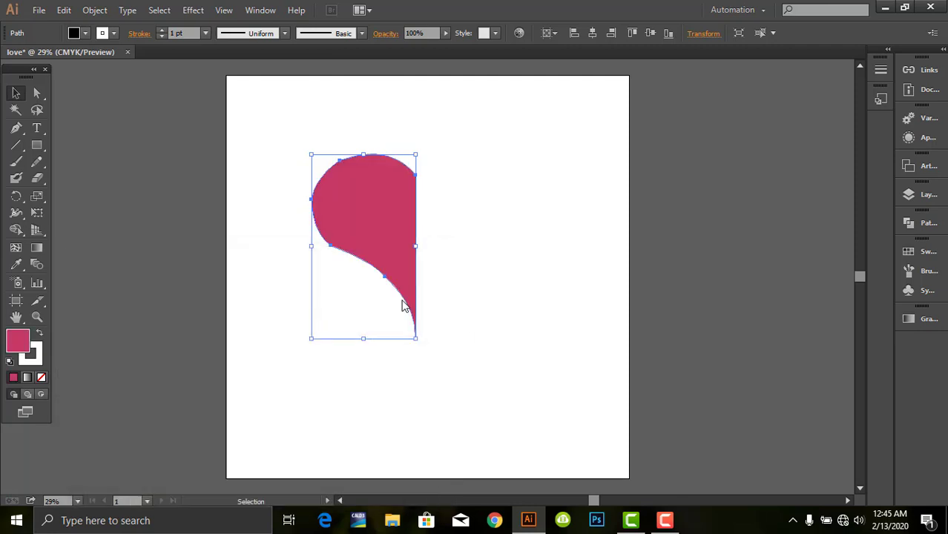
click(471, 272)
drag(296, 155, 453, 292)
Step: Use the Smooth Tool on the half-heart's top curve, left edge and lower-left curve
key(a)
scroll(434, 284, up, 1)
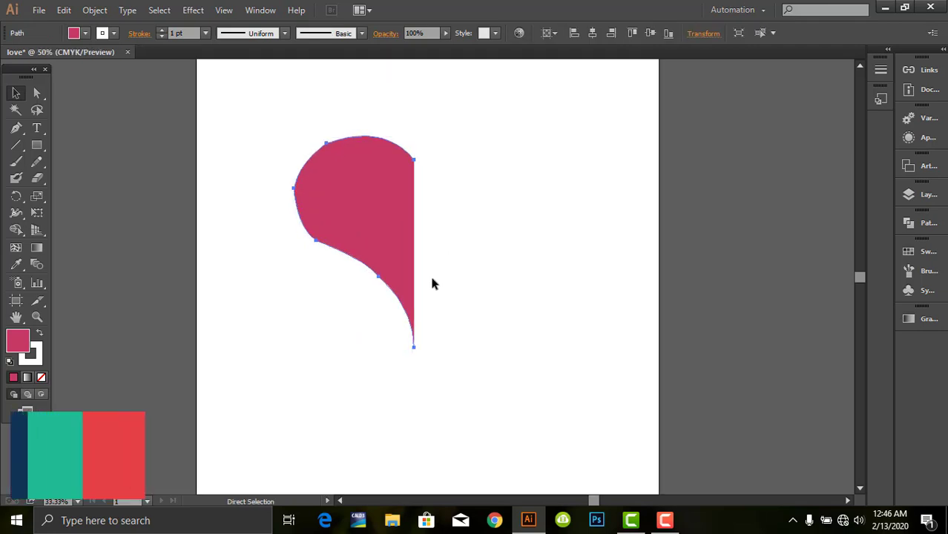
scroll(434, 284, up, 2)
mouse_move(475, 155)
mouse_down()
mouse_move(625, 298)
mouse_move(641, 291)
mouse_move(628, 264)
mouse_up()
drag(37, 181, 102, 185)
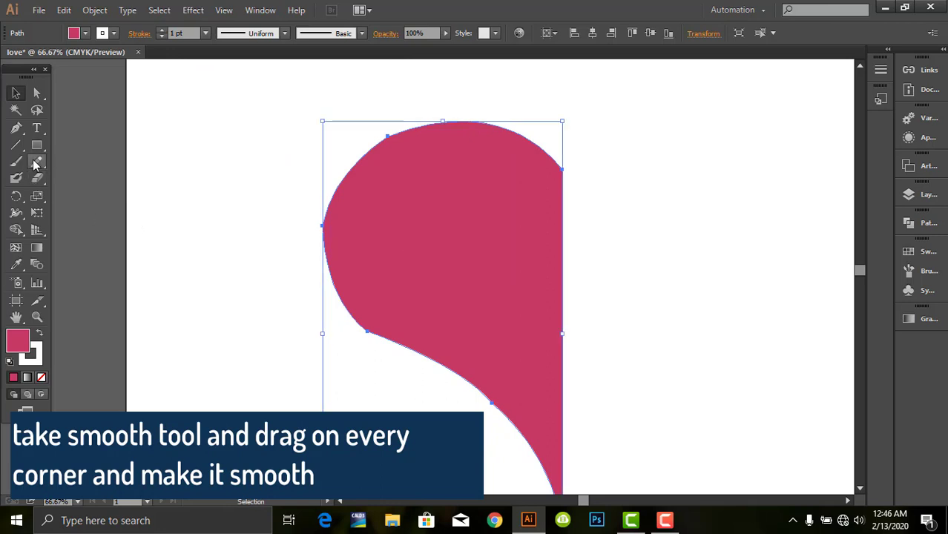
click(102, 180)
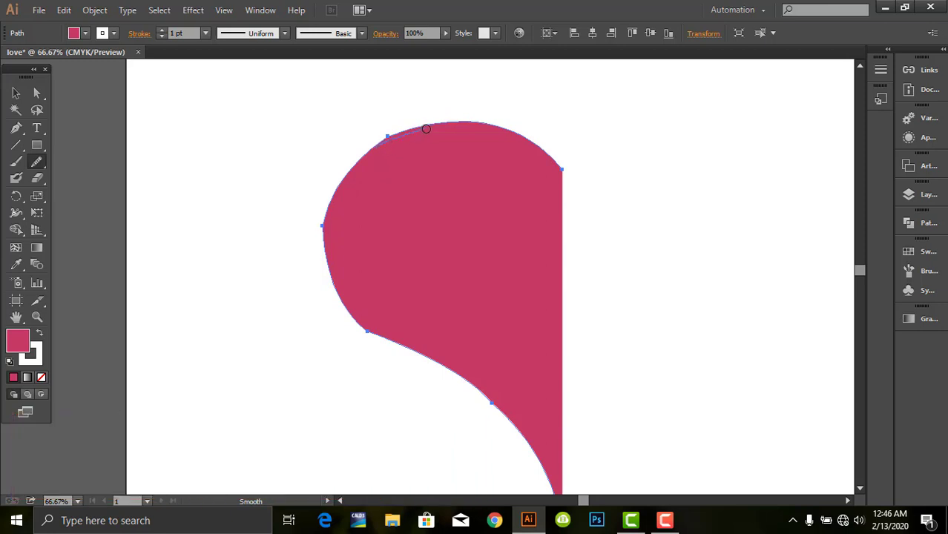
drag(426, 129, 410, 150)
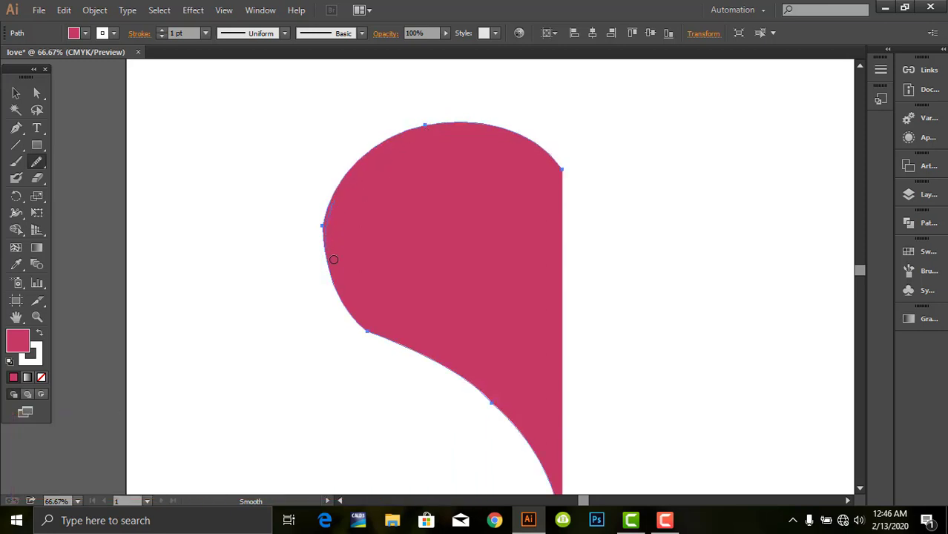
drag(333, 259, 360, 292)
mouse_move(380, 334)
mouse_down()
mouse_move(398, 333)
mouse_move(490, 397)
mouse_up()
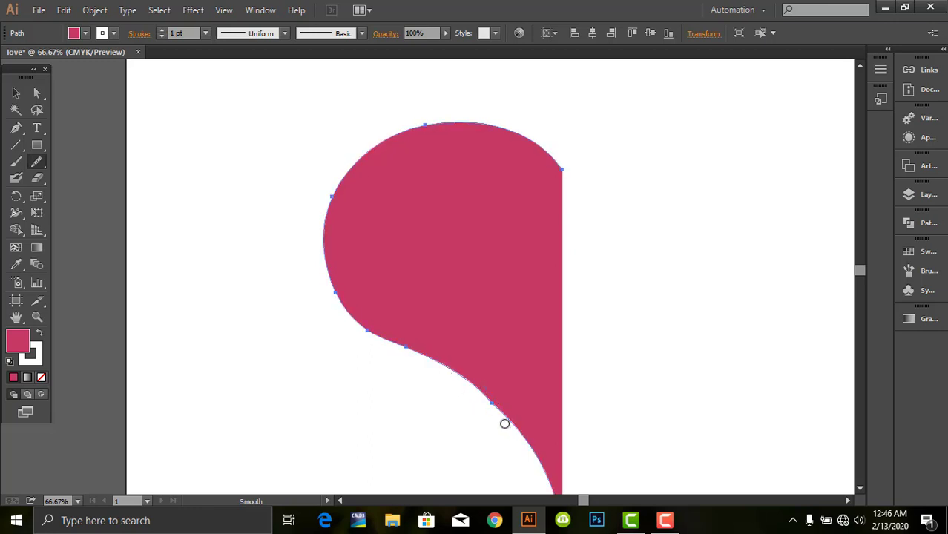
mouse_move(550, 413)
mouse_down()
mouse_move(521, 292)
mouse_move(492, 331)
mouse_up()
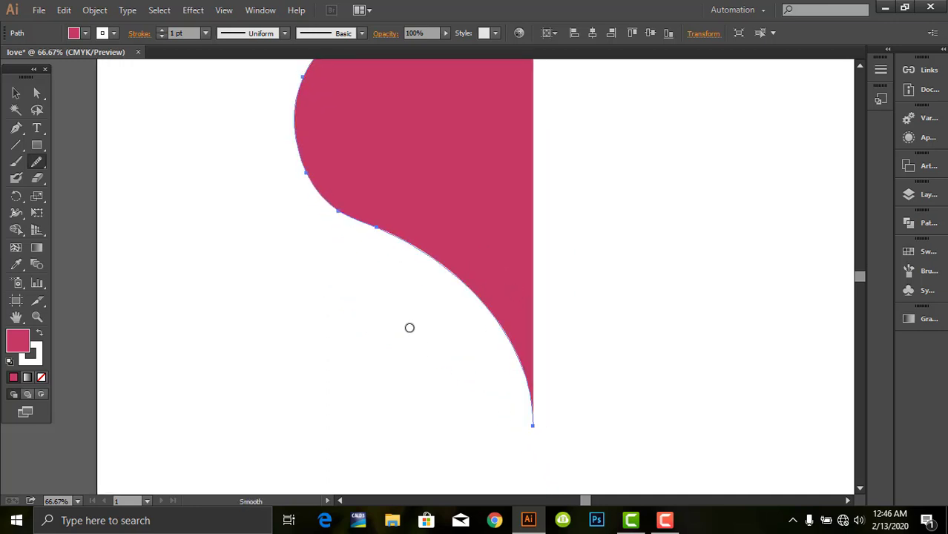
drag(558, 329, 551, 445)
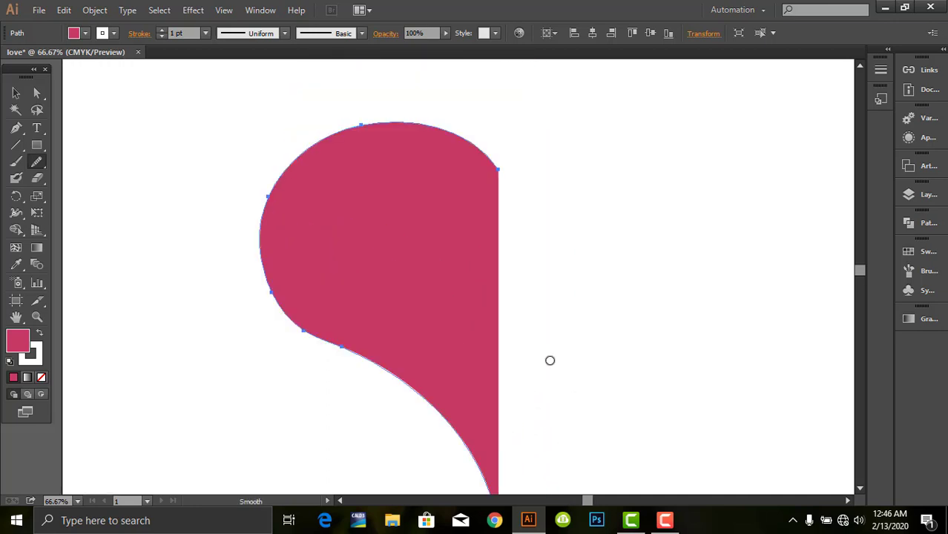
Step: Reselect the whole half-heart, nudge it slightly up-left, and zoom out
click(18, 95)
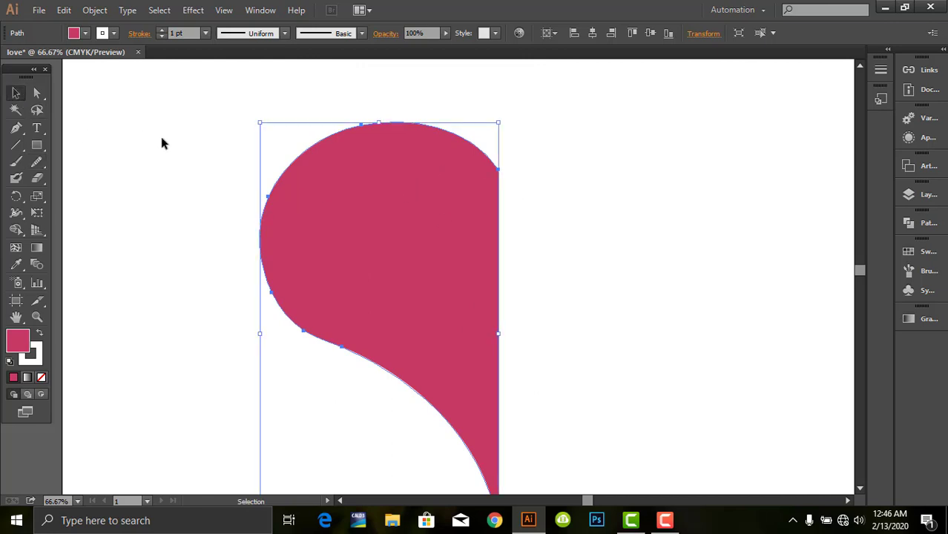
click(161, 141)
click(424, 240)
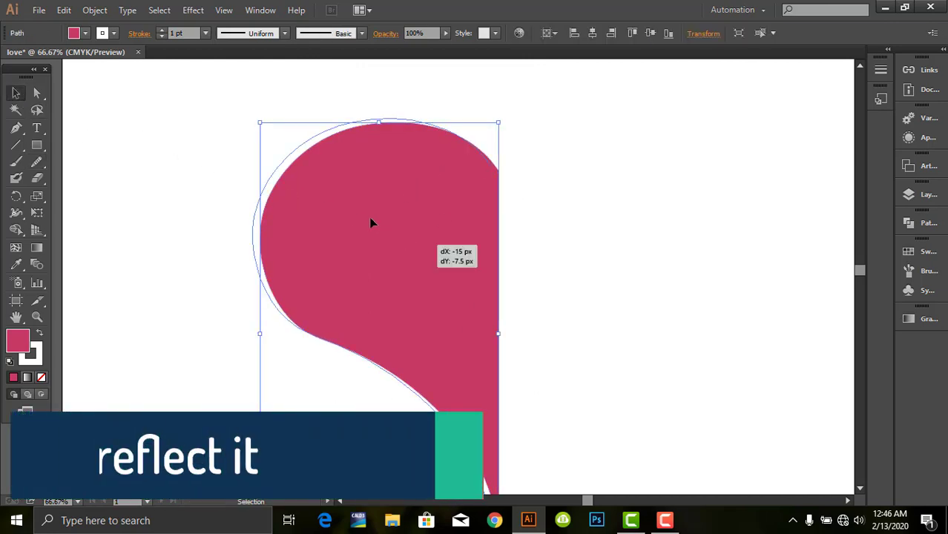
drag(371, 218, 368, 217)
key(ctrl+minus)
key(ctrl+minus)
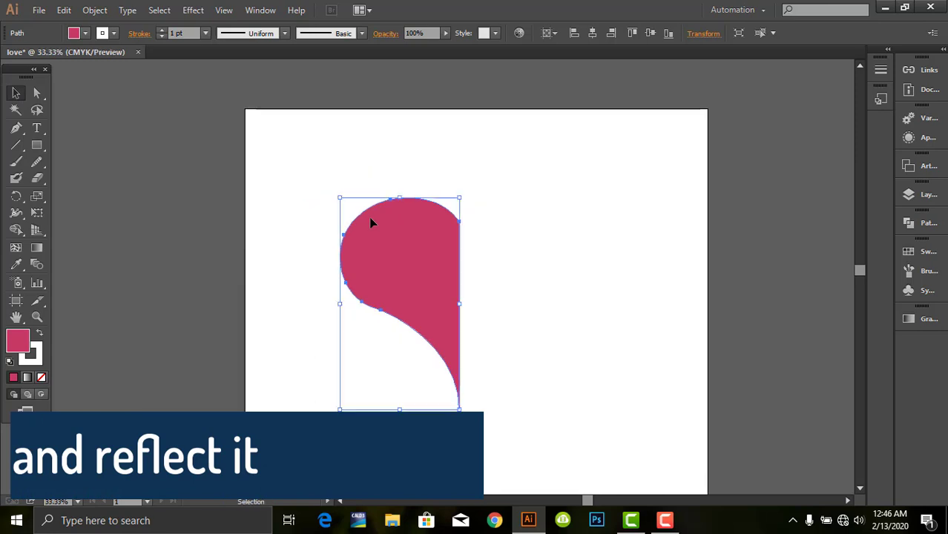
Step: Reflect a vertical copy of the half-heart and drag it right to complete the heart
right_click(371, 219)
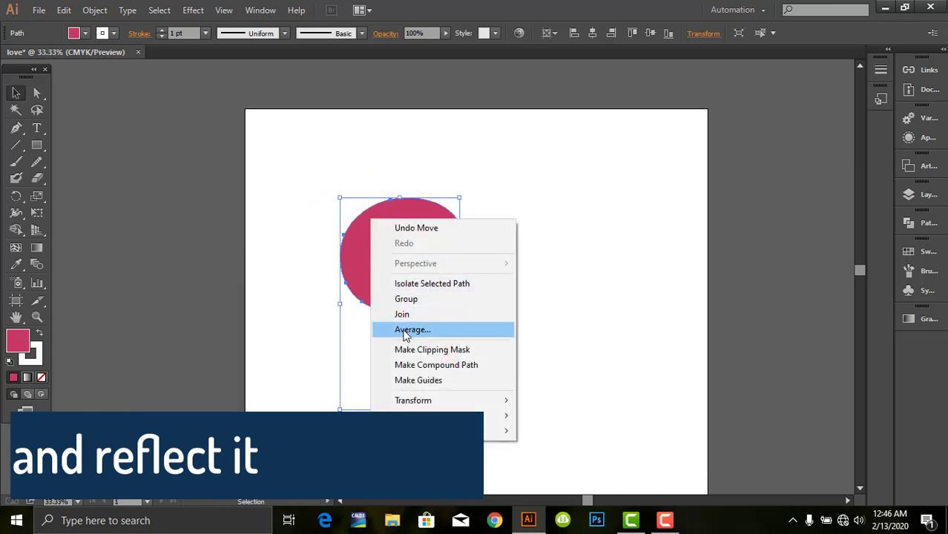
mouse_move(414, 401)
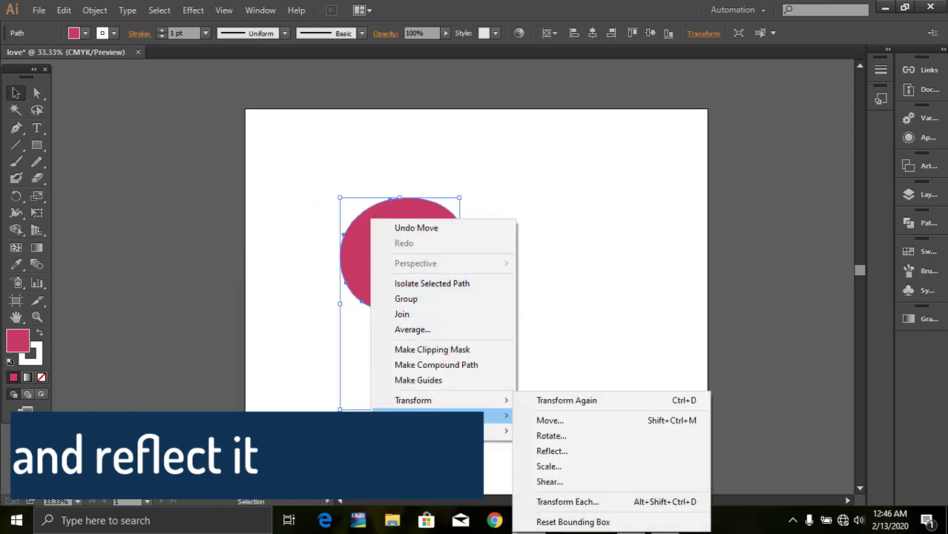
click(553, 451)
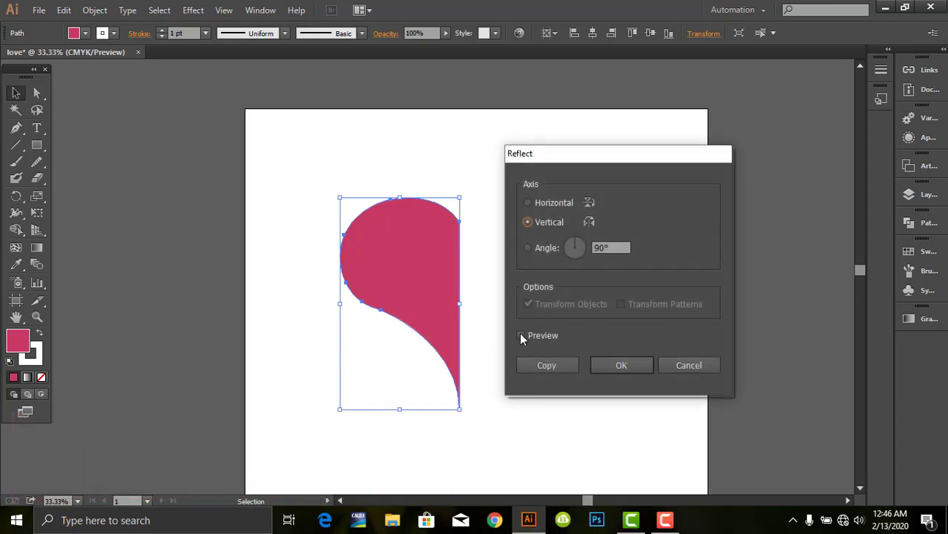
click(522, 336)
click(545, 366)
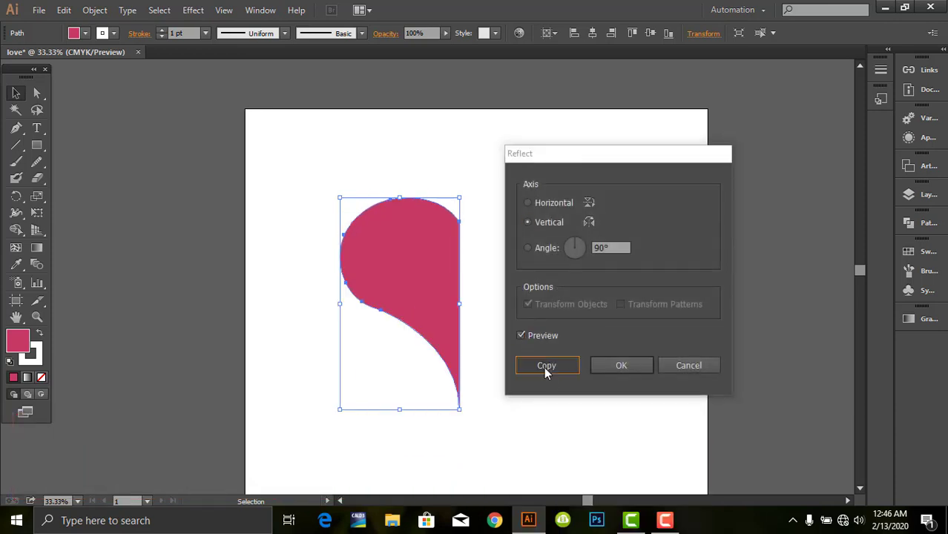
drag(407, 250, 532, 261)
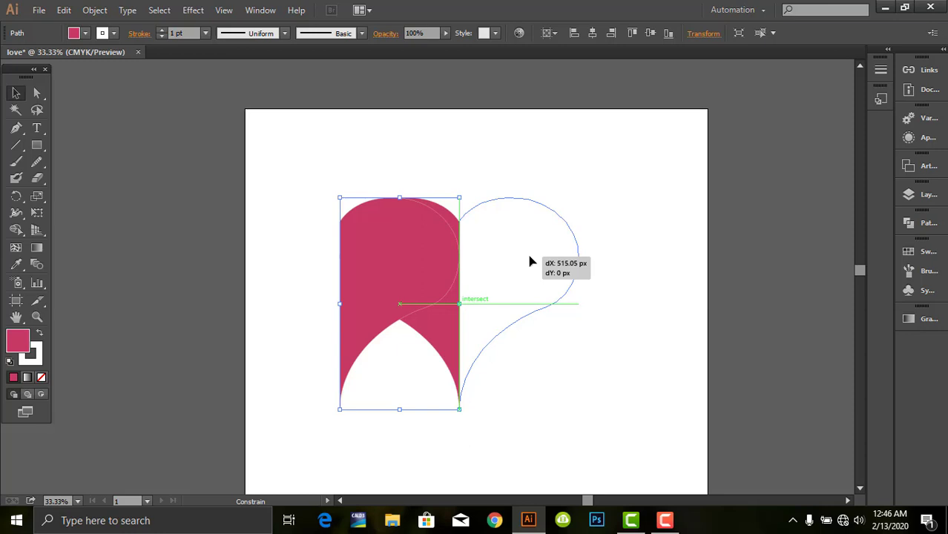
drag(533, 261, 533, 261)
click(612, 264)
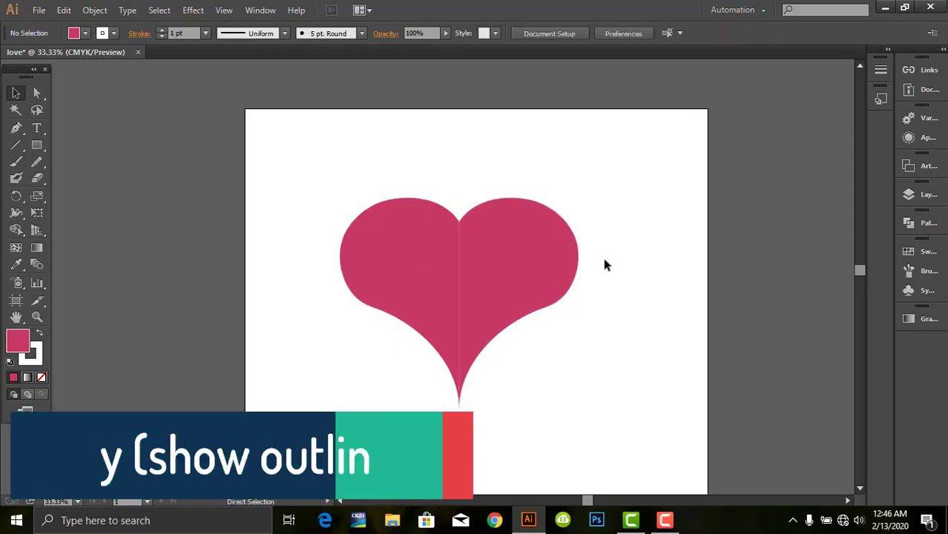
key(ctrl+plus)
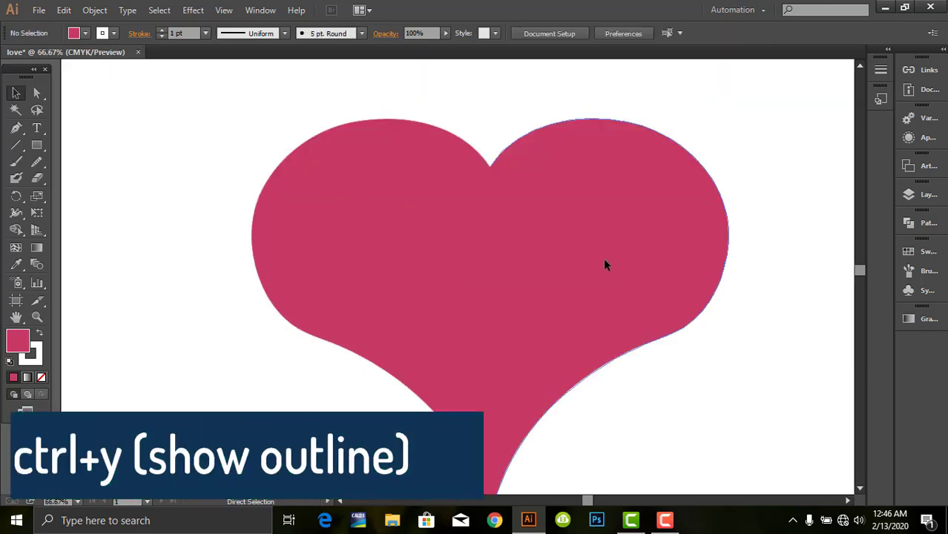
key(ctrl+plus)
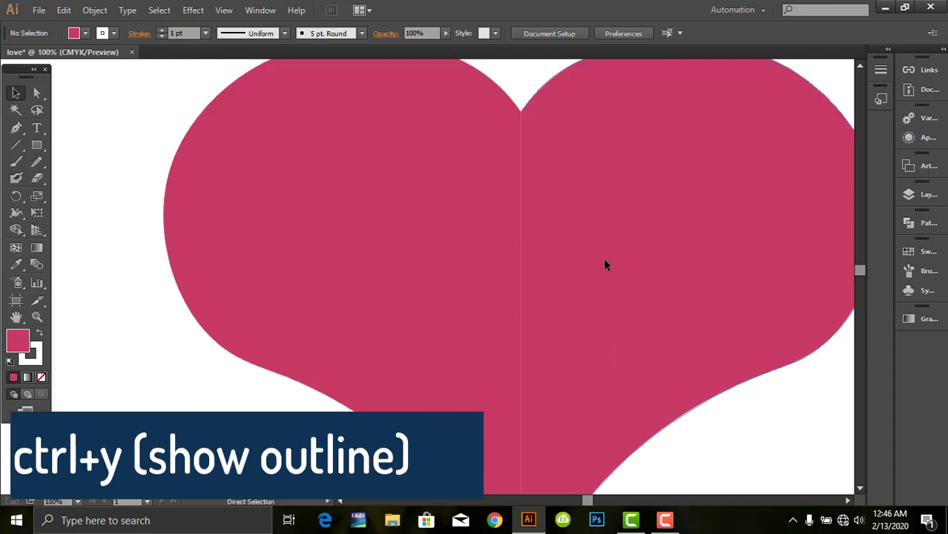
key(ctrl+y)
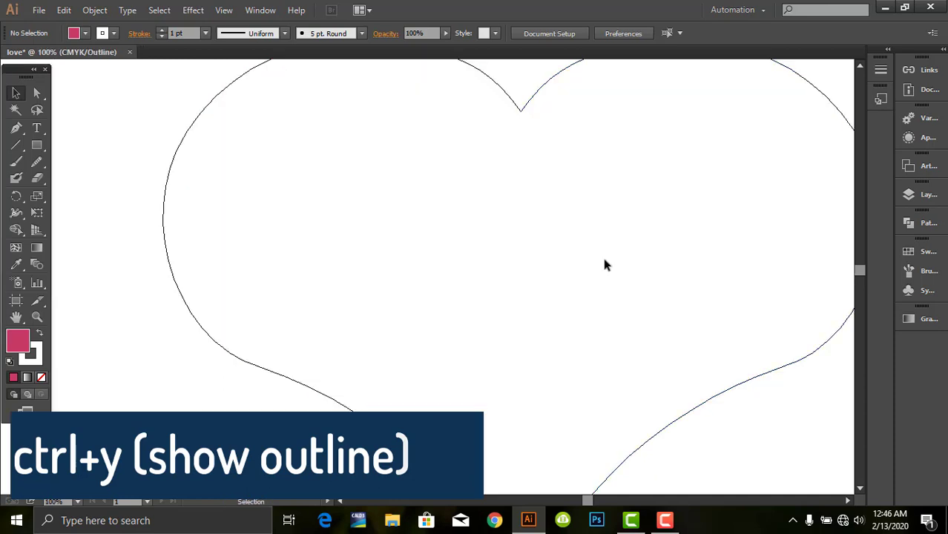
drag(604, 356, 530, 148)
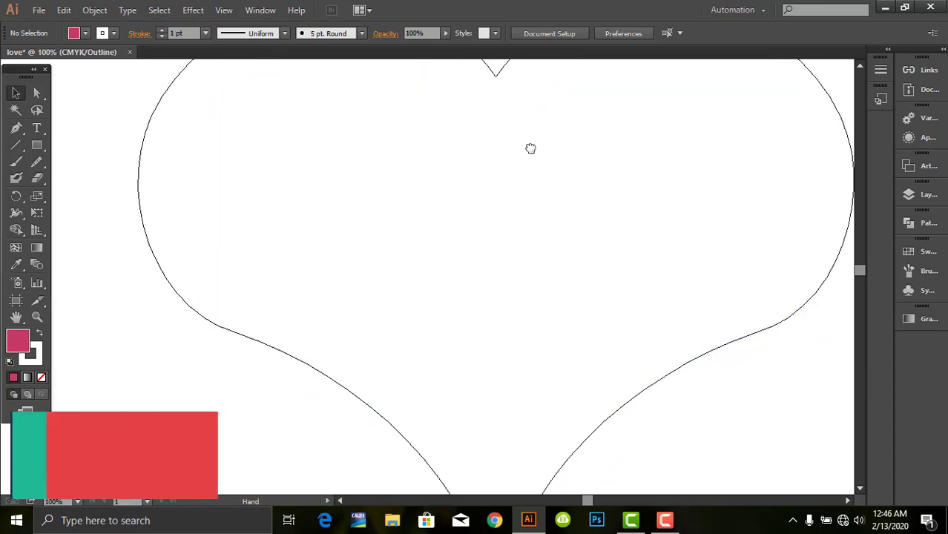
key(ctrl+minus)
key(ctrl+minus)
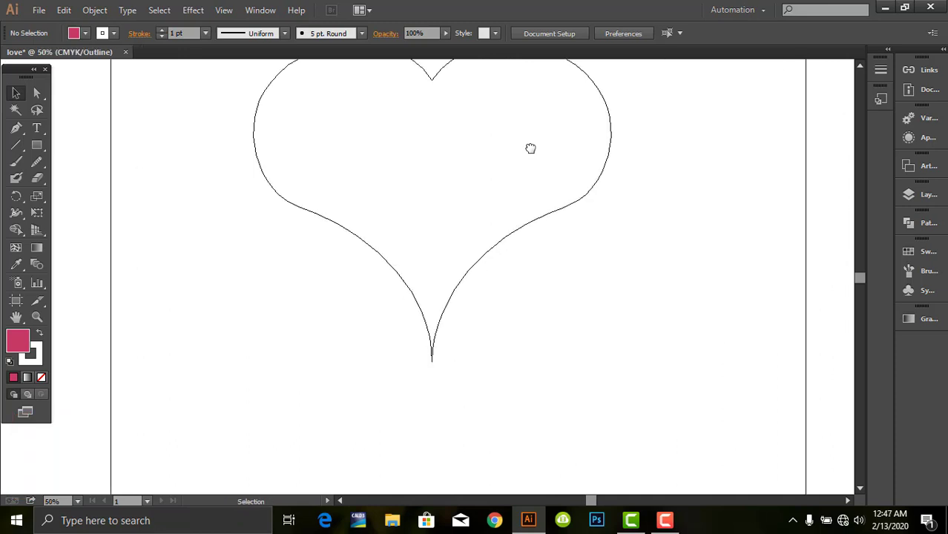
drag(665, 210, 660, 276)
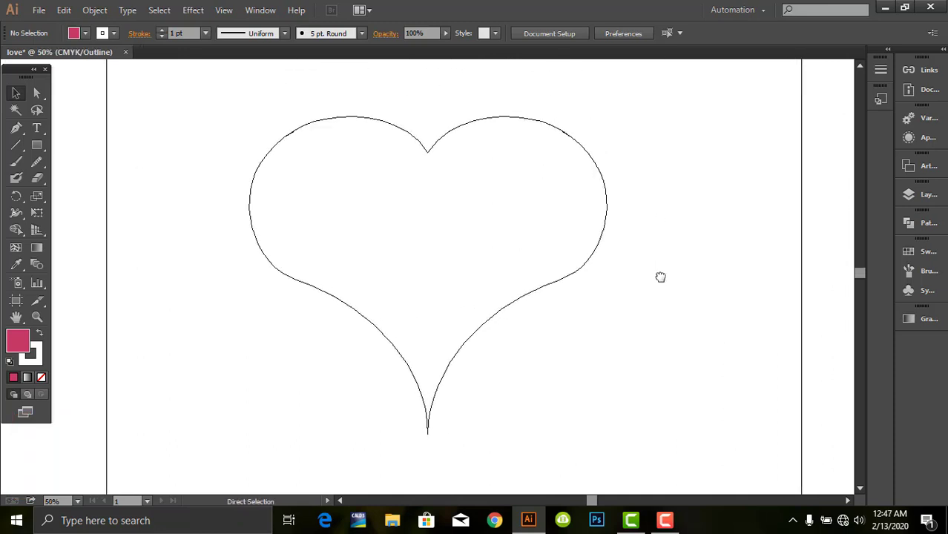
key(ctrl+minus)
key(ctrl+y)
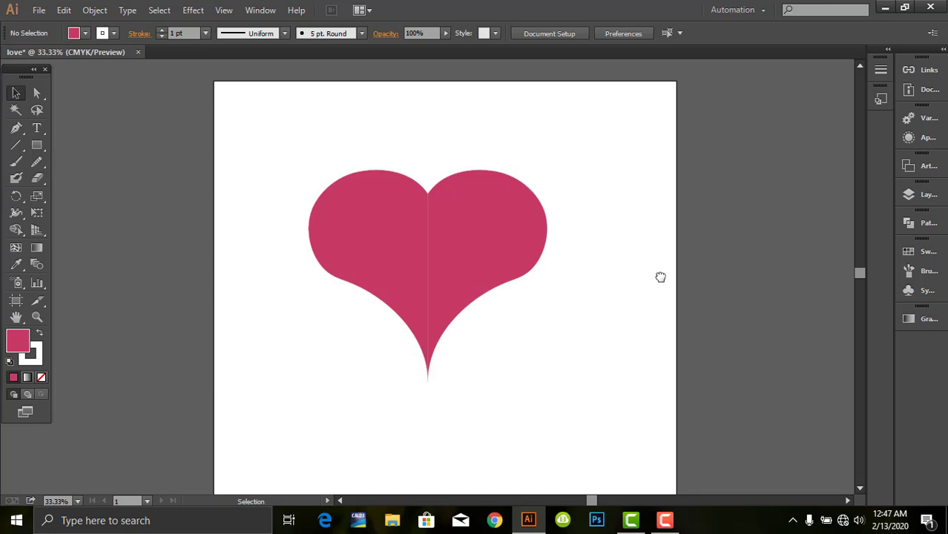
Step: Unite the heart's two halves with Pathfinder and reselect the merged heart
click(365, 211)
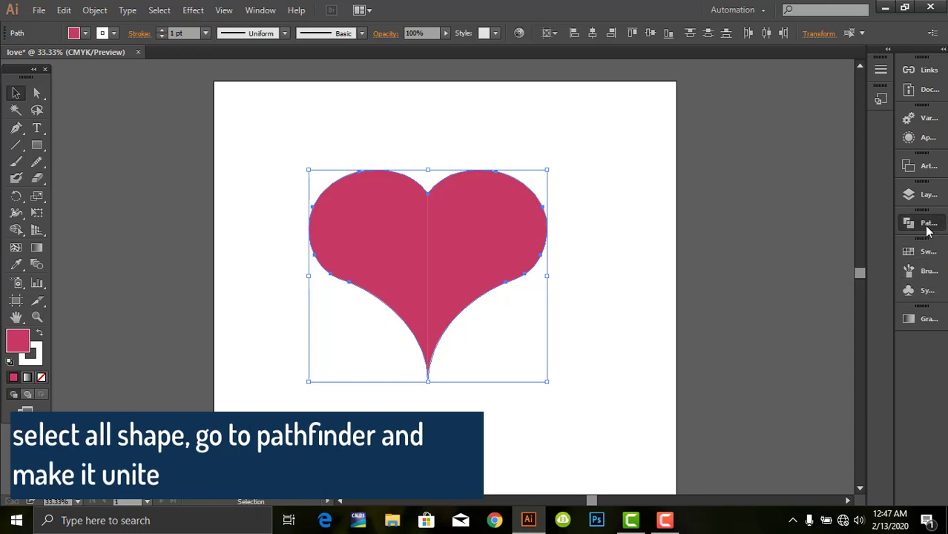
click(910, 224)
click(747, 246)
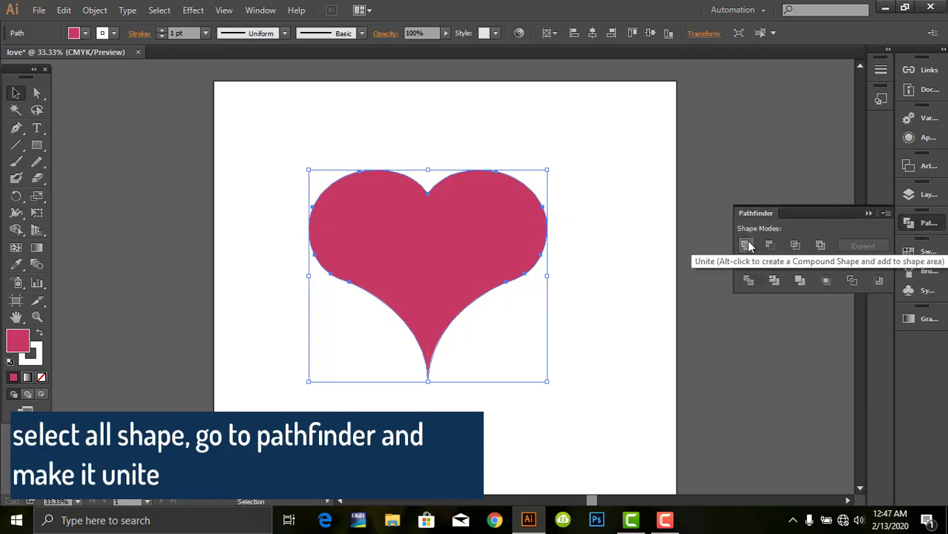
click(617, 197)
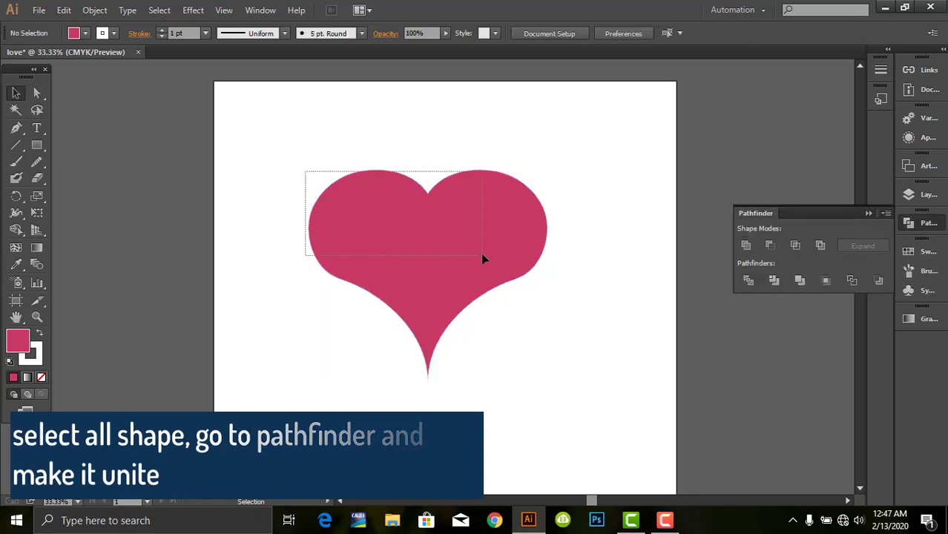
mouse_move(489, 256)
mouse_down()
mouse_move(430, 215)
mouse_move(456, 285)
mouse_move(456, 236)
mouse_move(526, 239)
mouse_move(449, 237)
mouse_move(527, 269)
mouse_move(518, 263)
mouse_up()
click(869, 213)
click(648, 210)
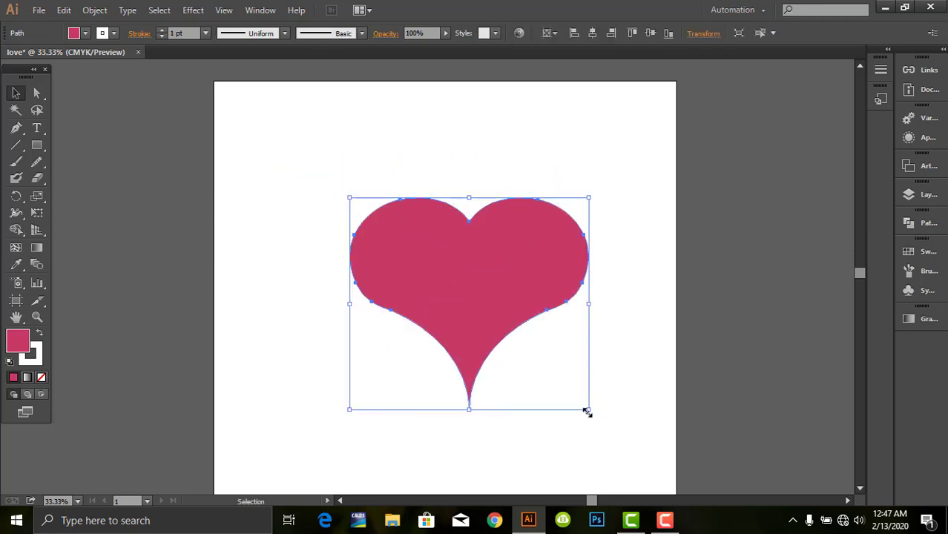
Step: Shrink the heart, place it upper left, and duplicate it to upper right, lower left, lower right
drag(588, 412, 535, 362)
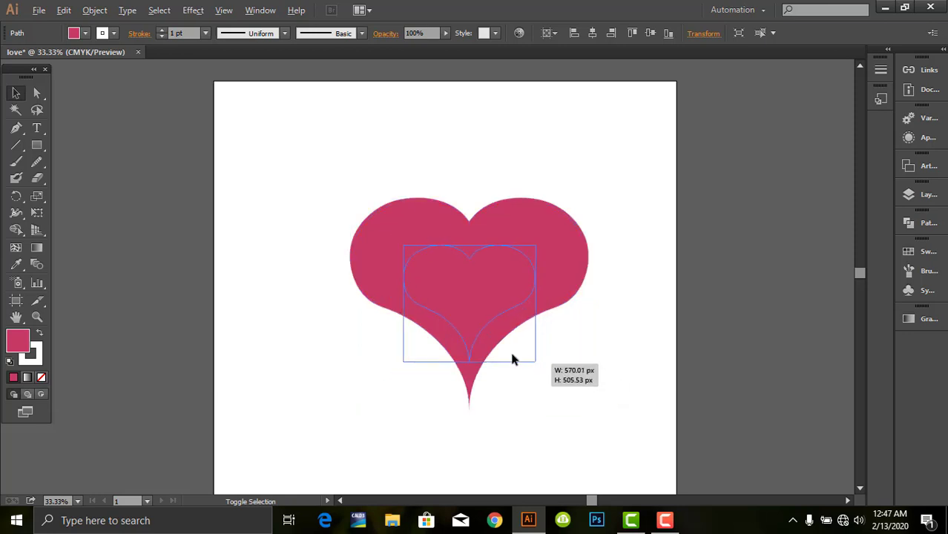
drag(458, 284, 373, 232)
drag(345, 213, 545, 263)
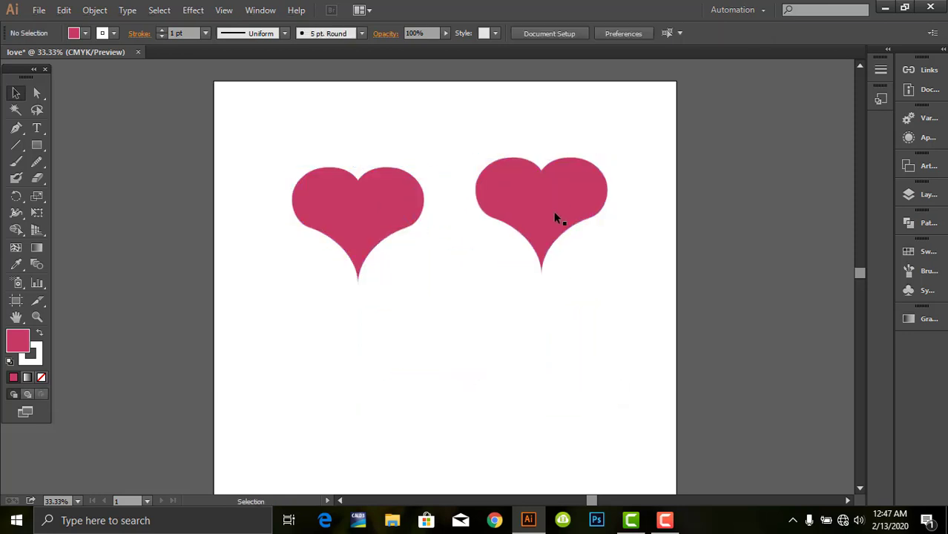
drag(556, 211, 324, 345)
click(378, 338)
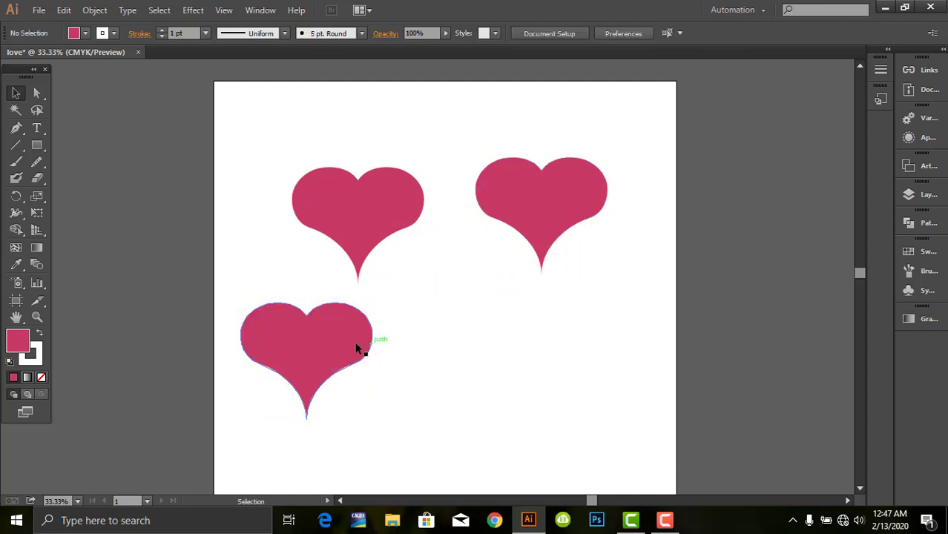
drag(348, 347, 642, 338)
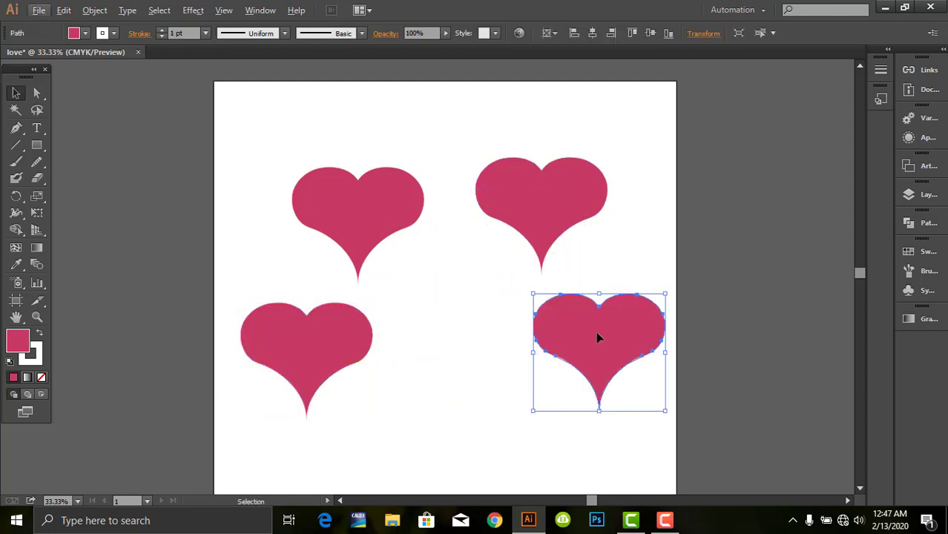
click(454, 341)
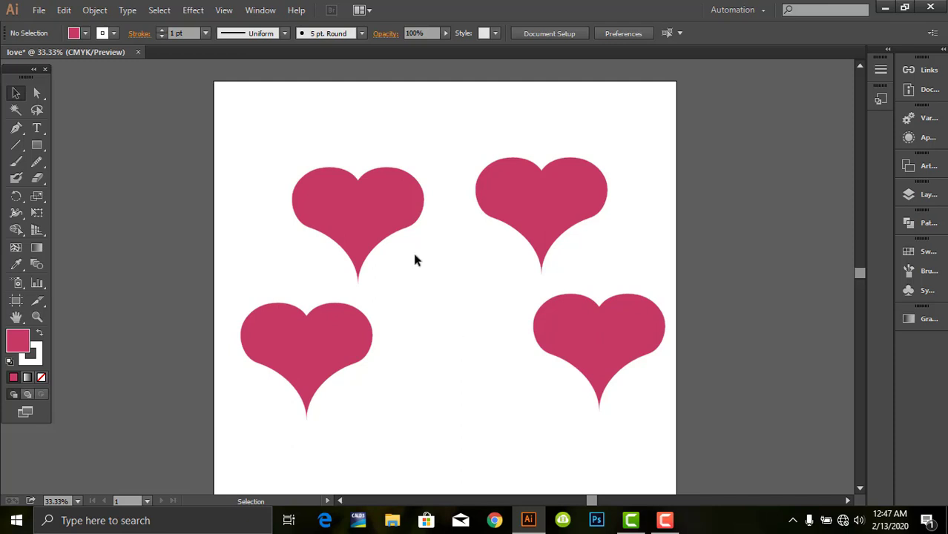
click(377, 227)
Step: Paste a copy of the upper-left heart in front and fill it black
key(a)
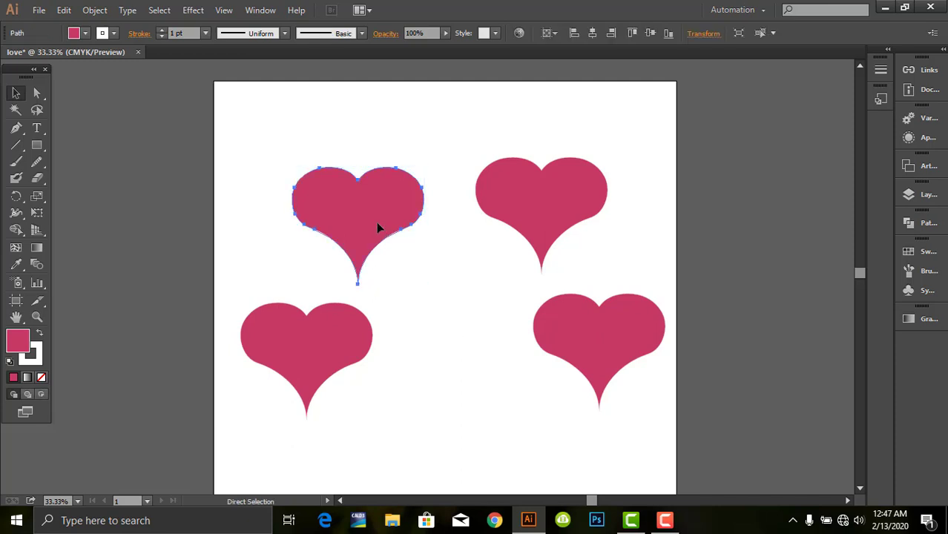
key(v)
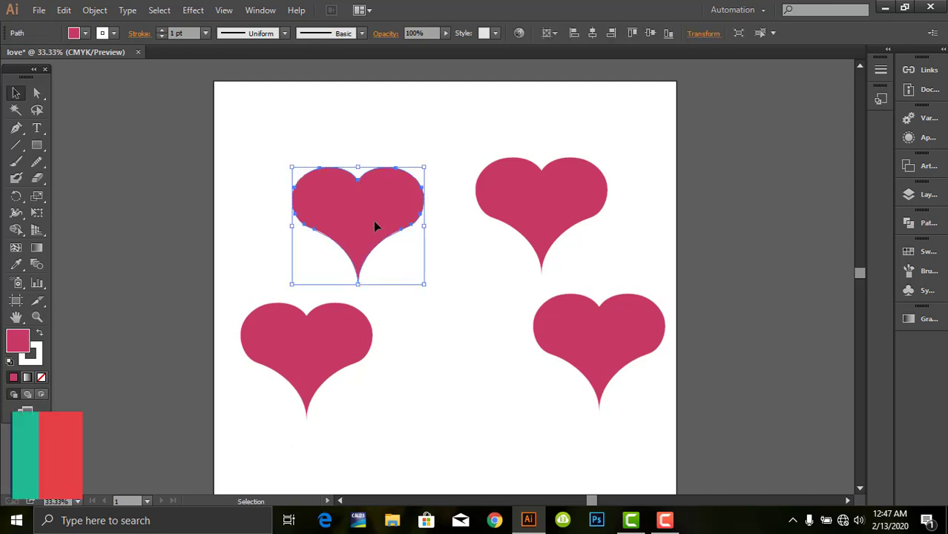
right_click(364, 212)
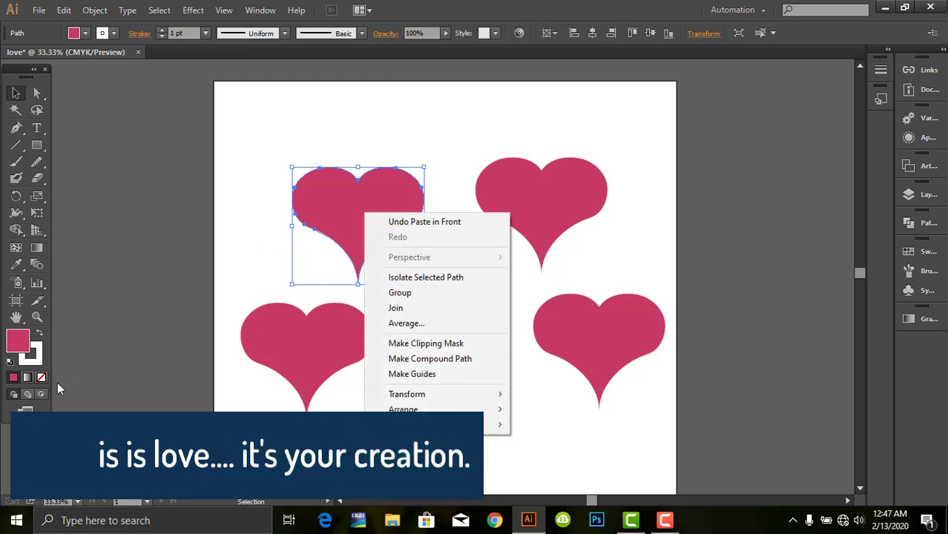
click(13, 342)
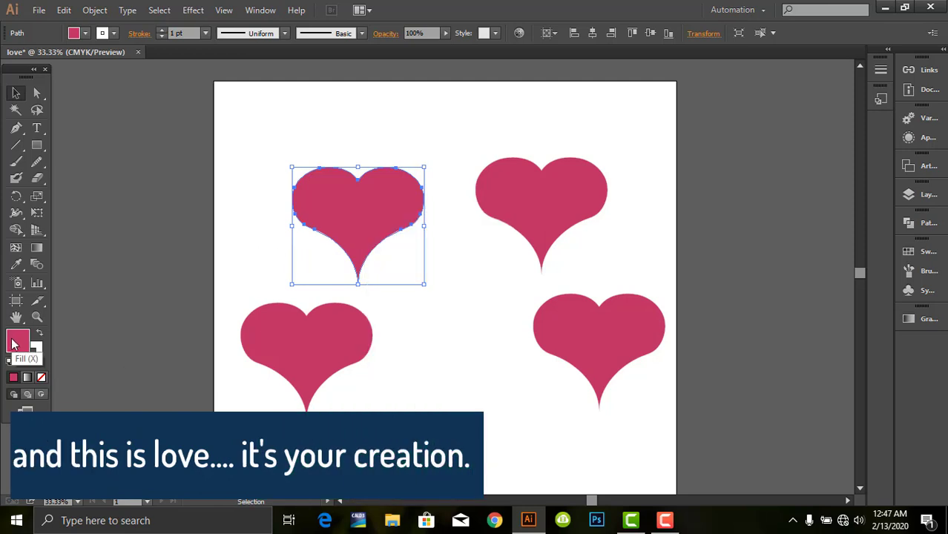
double_click(14, 342)
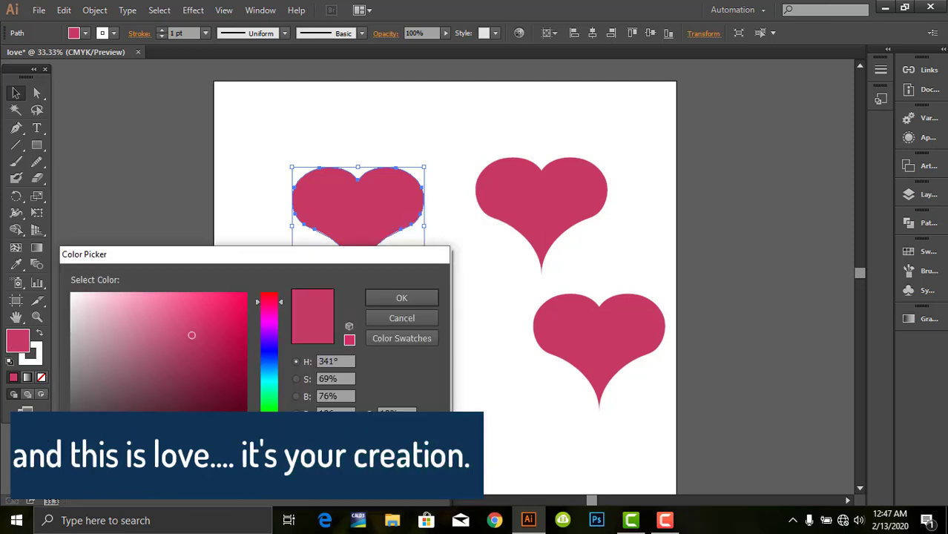
click(193, 464)
click(402, 298)
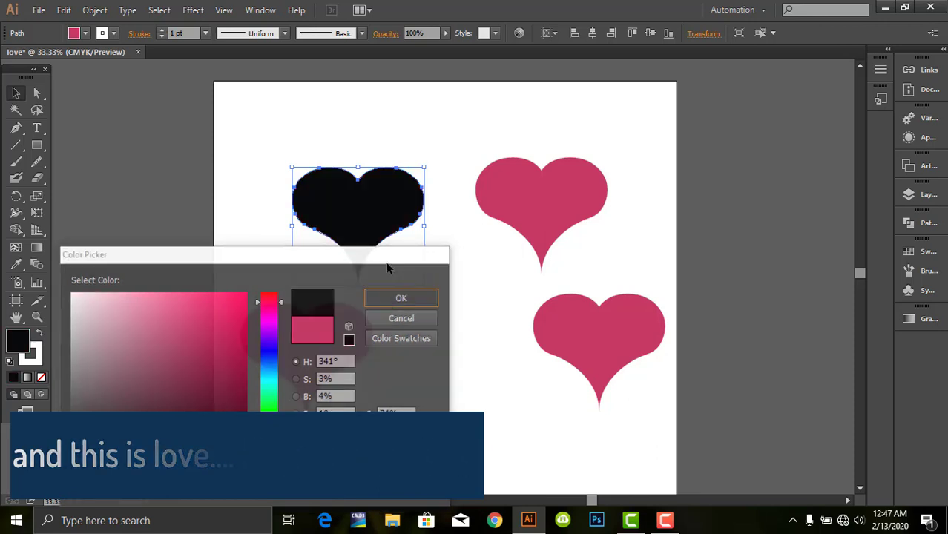
Step: Send the black heart backward behind the pink one and nudge the selection left
right_click(384, 238)
mouse_move(423, 431)
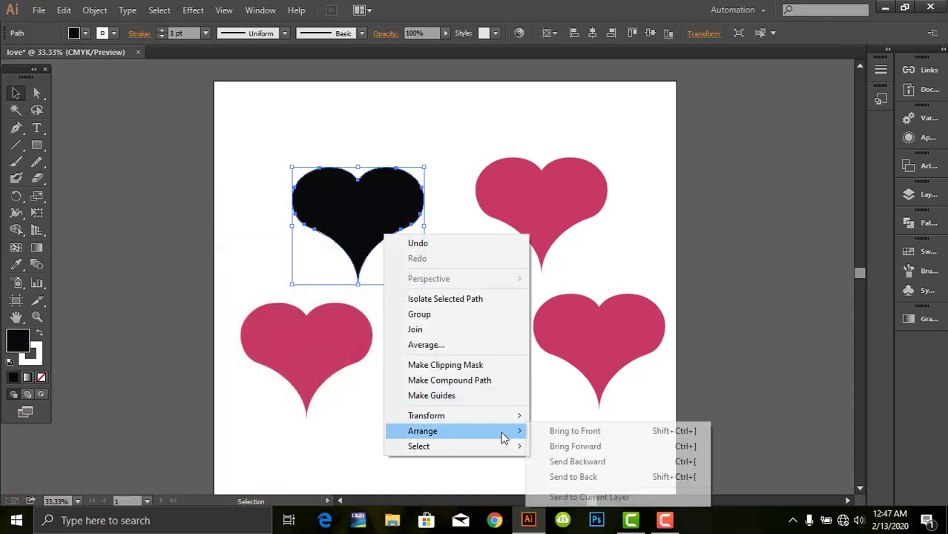
click(575, 477)
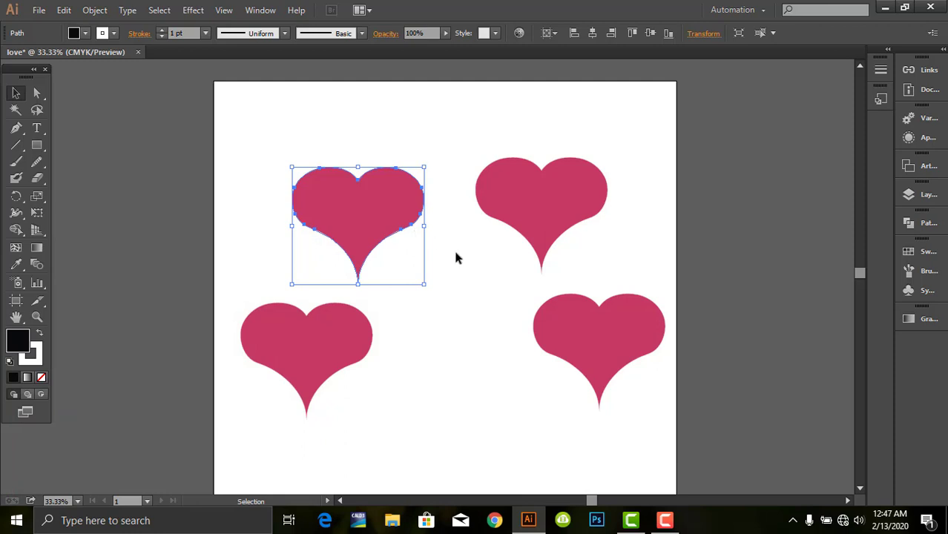
key(shift+Left)
Step: Shift-nudge the pink upper-left heart left so the black copy shows as a shadow
click(416, 231)
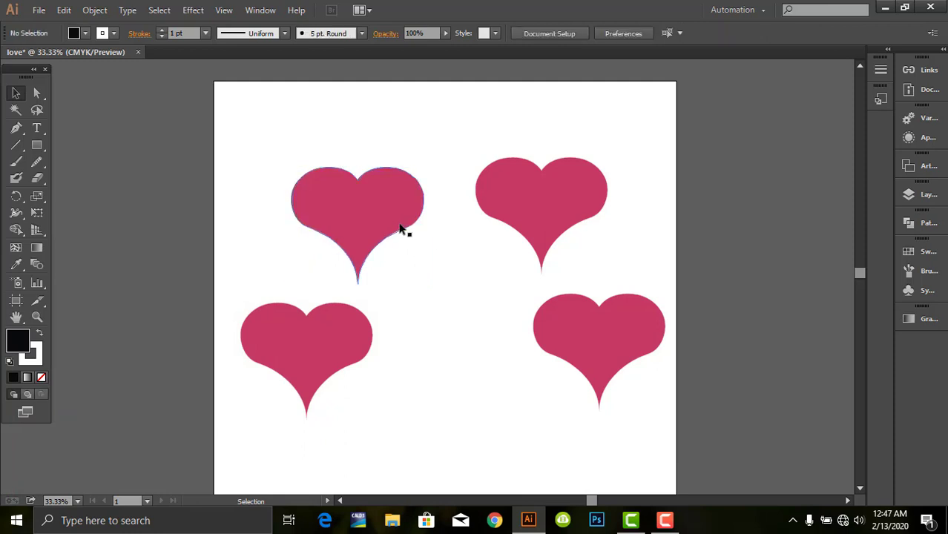
click(401, 226)
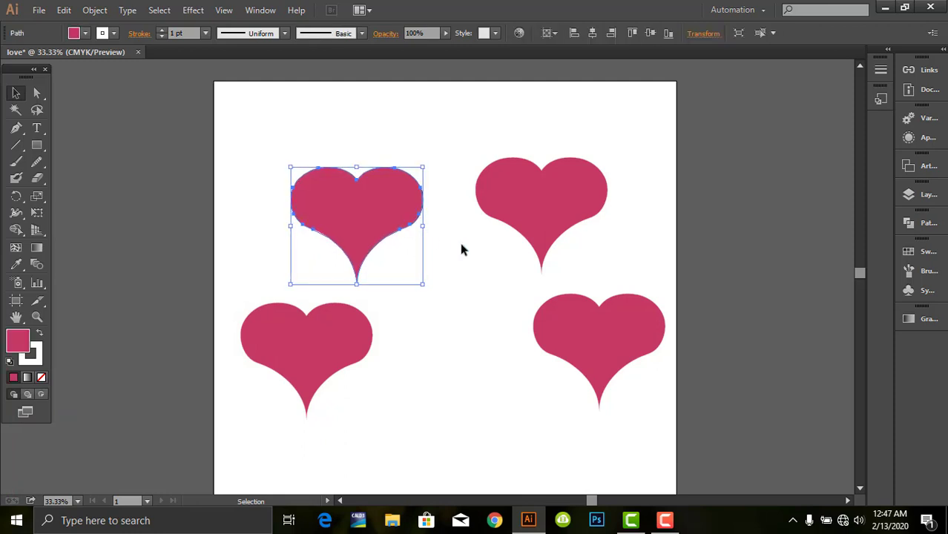
key(shift+Left)
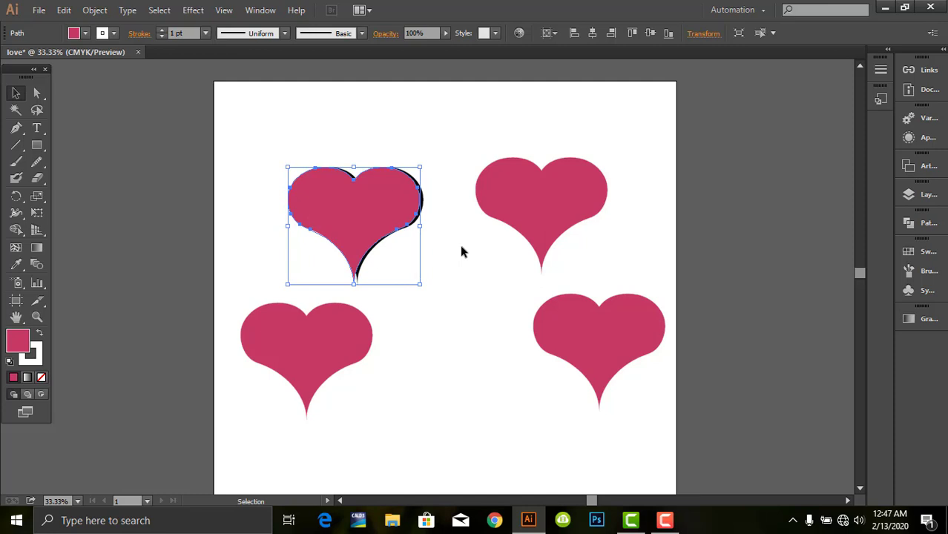
click(460, 253)
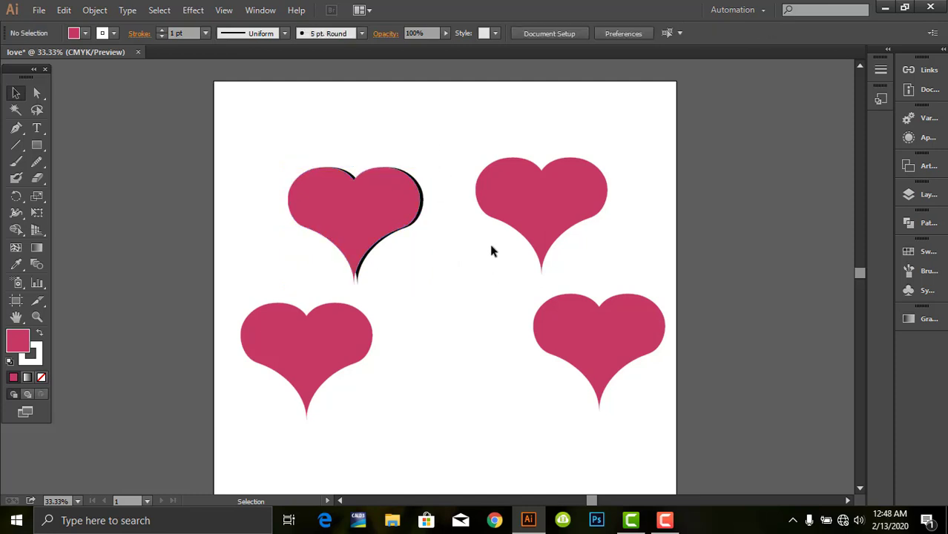